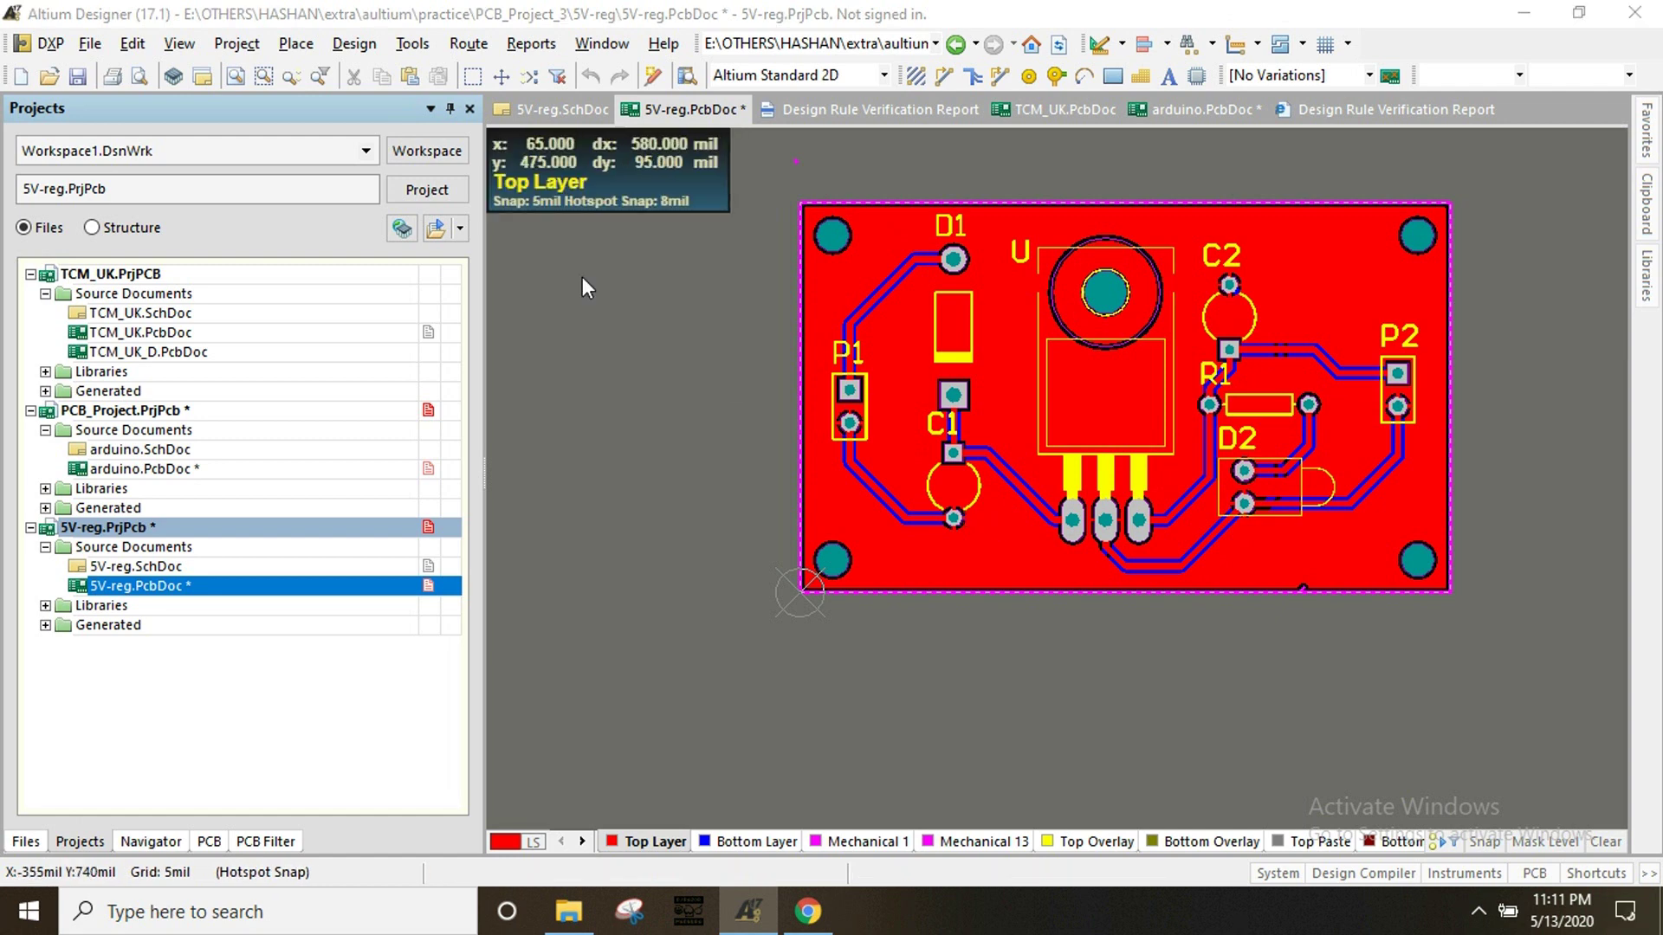
Step: Run a design rule check on the 5V-reg board and read the report listing 8 violations
left_click(413, 45)
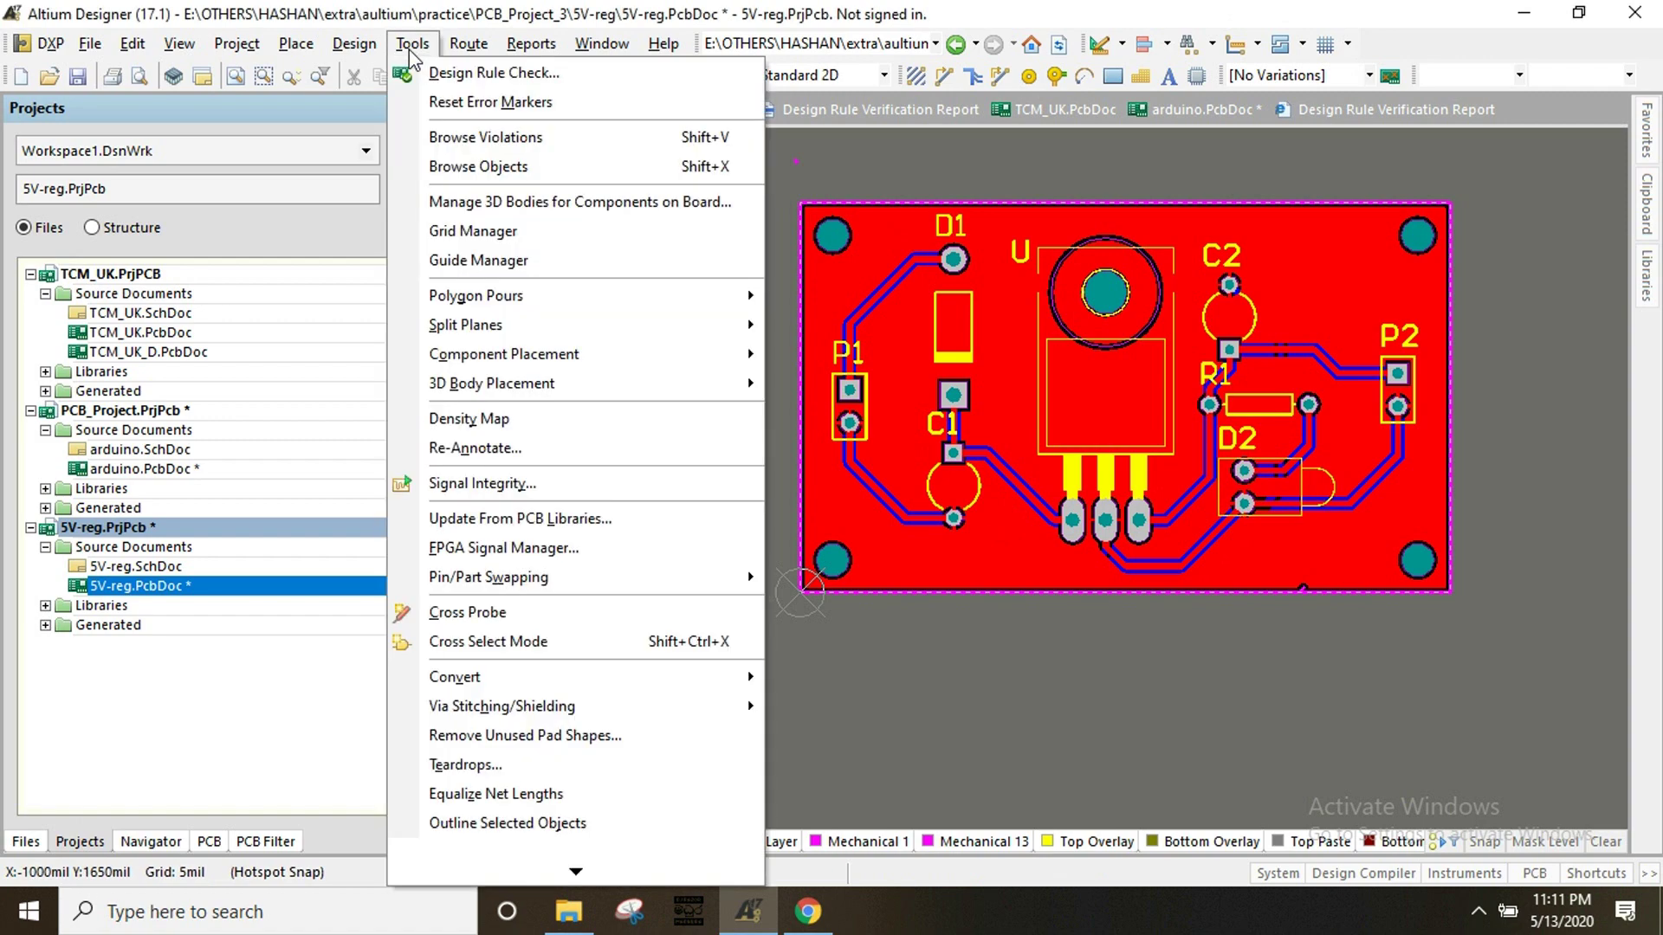
left_click(447, 74)
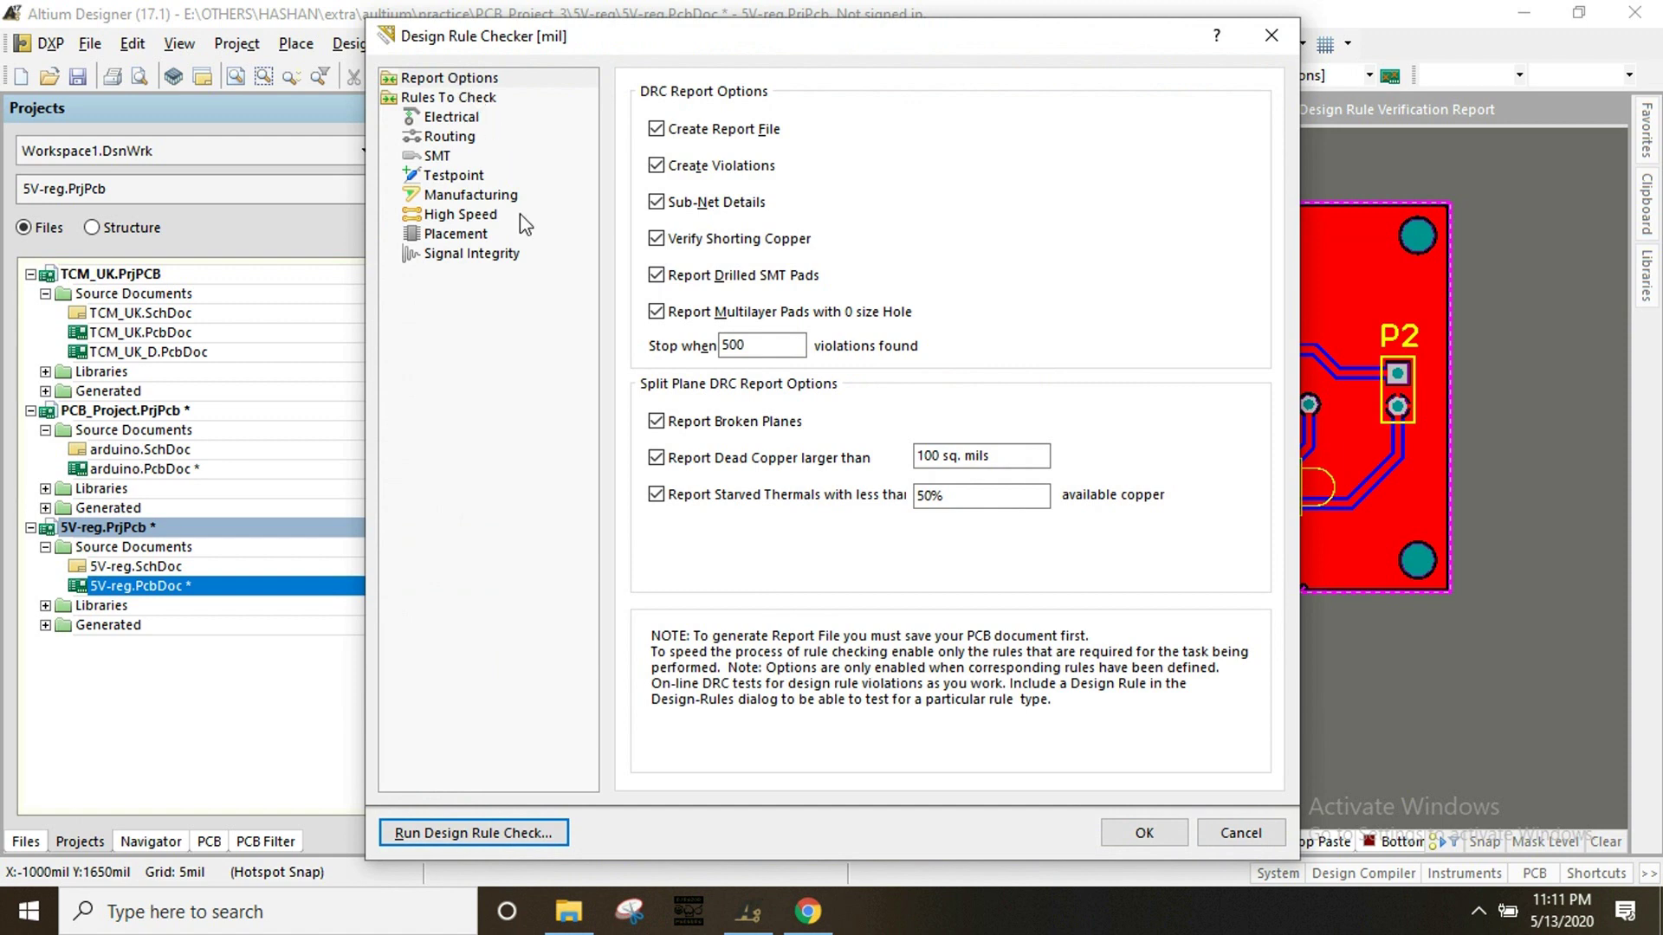
left_click(473, 834)
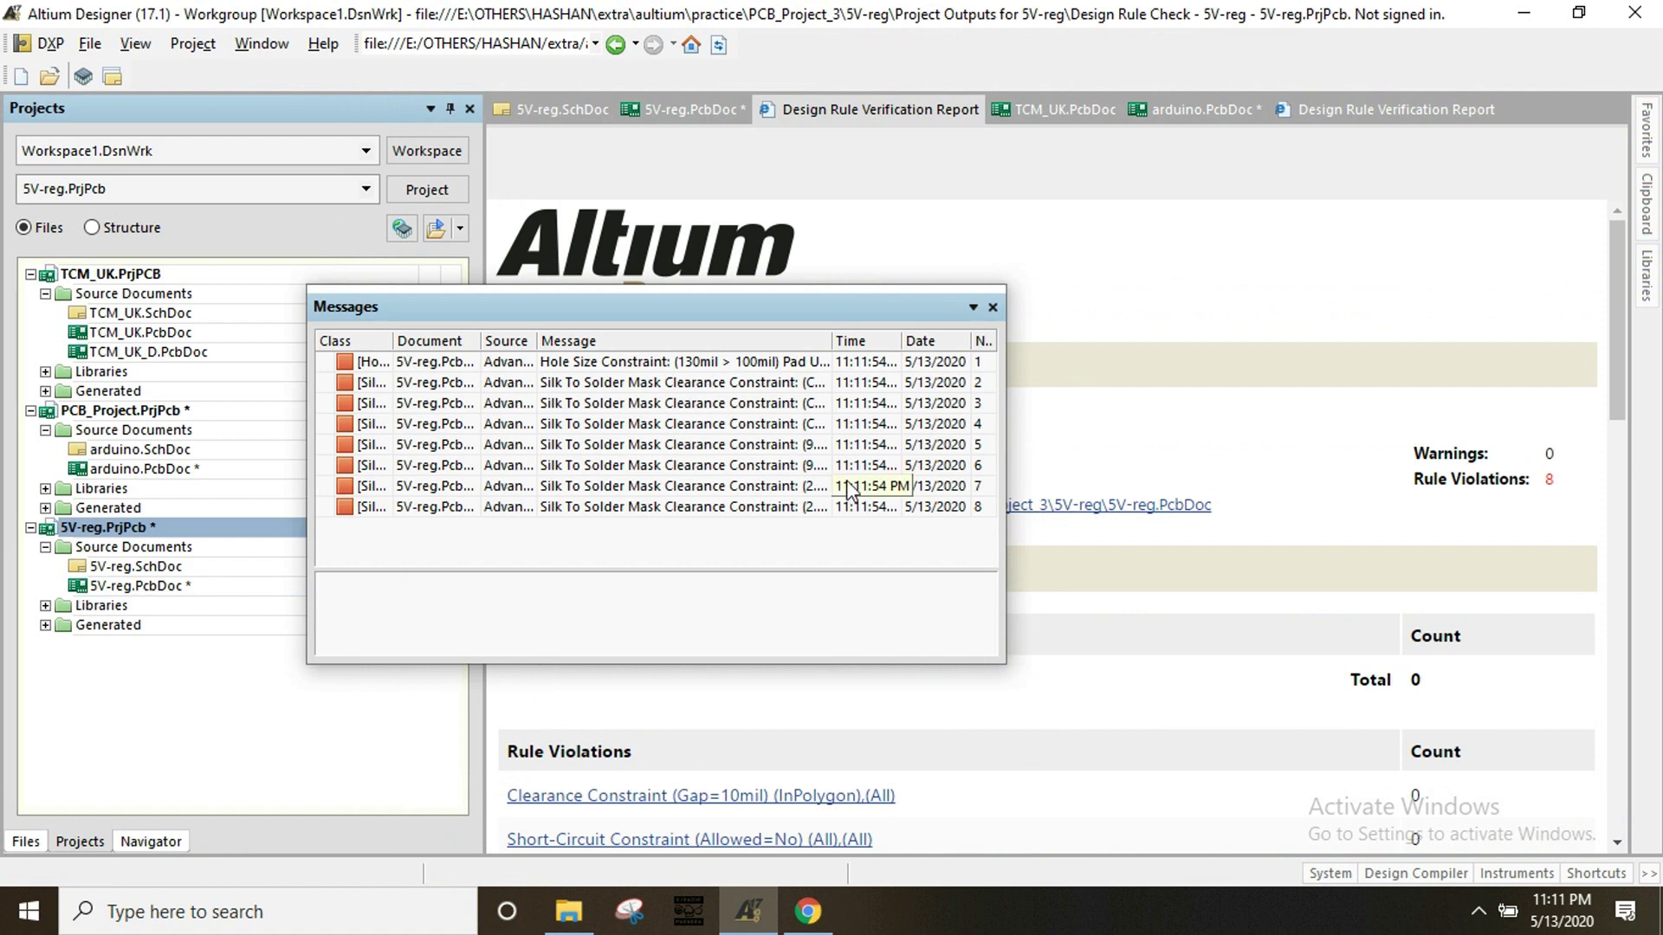
left_click(994, 308)
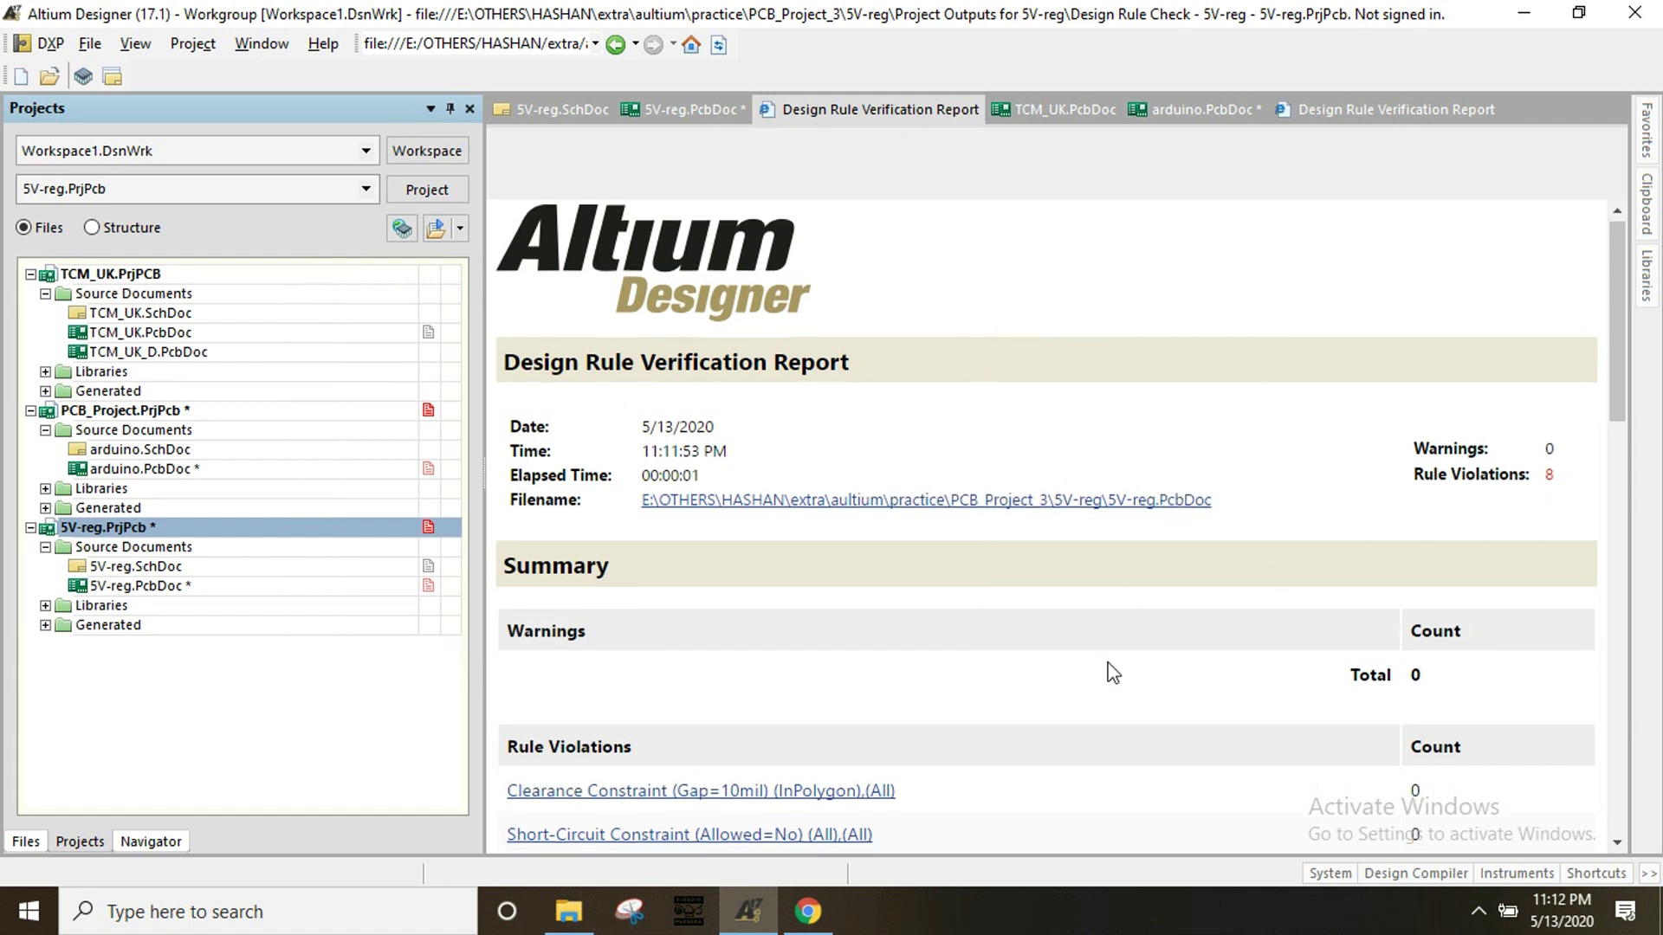
Step: Zoom to pad U's 130mil hole, which breaks the 100mil maximum, then return to the report
scroll(1113, 672, "down", 1)
scroll(1113, 673, "down", 6)
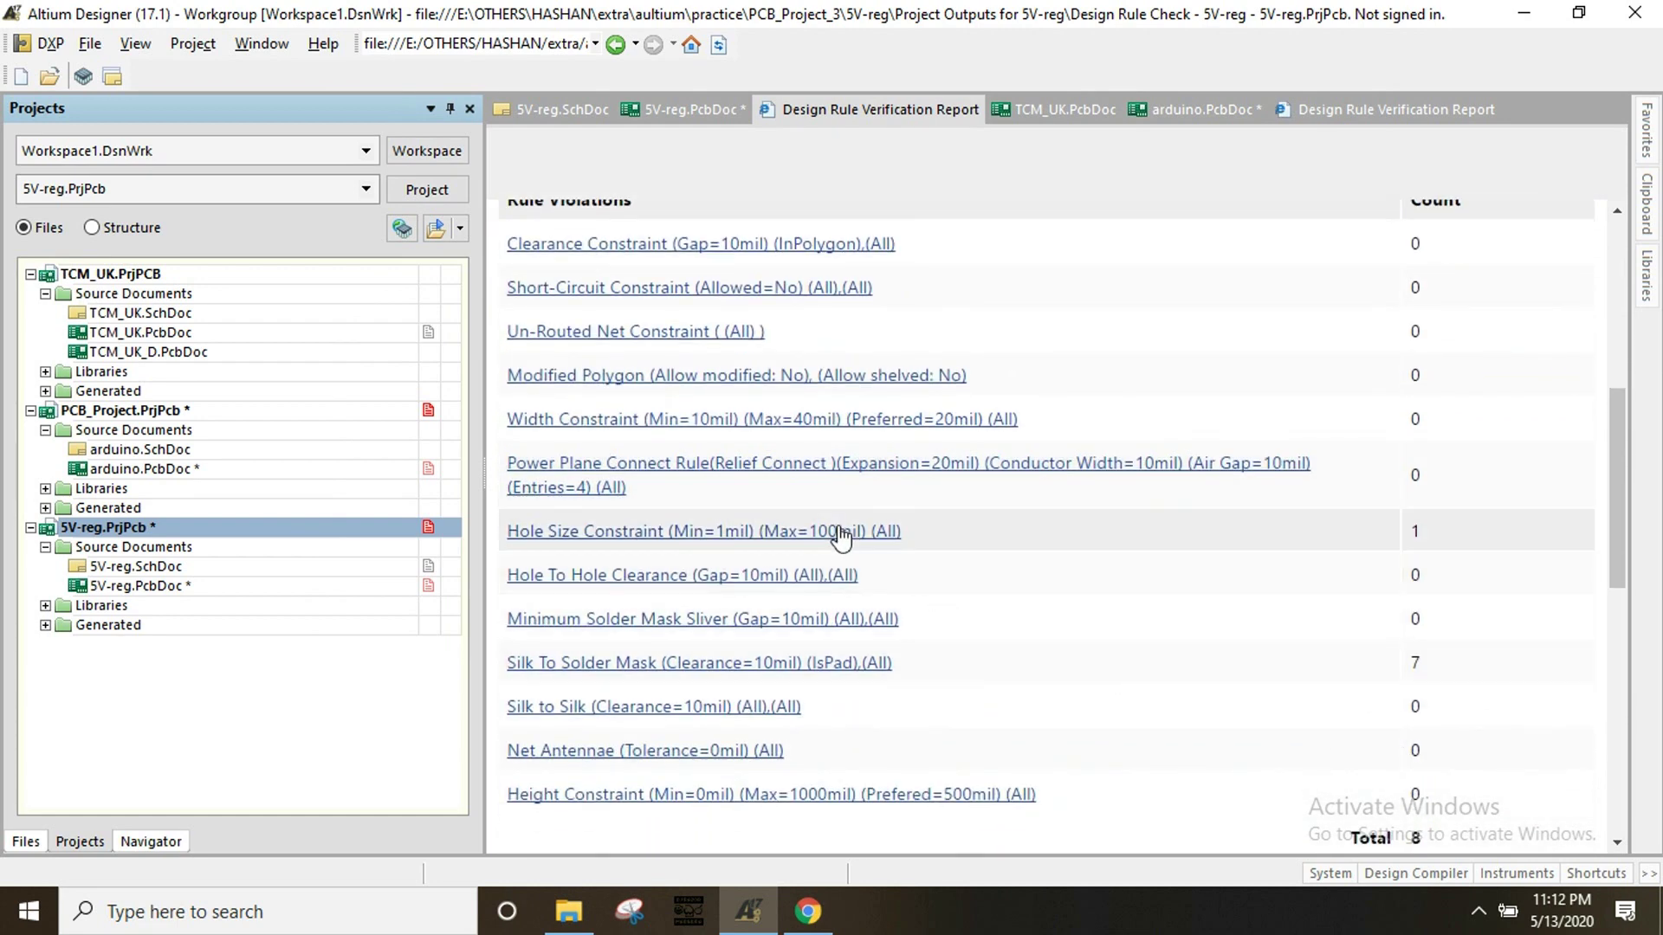
left_click(793, 534)
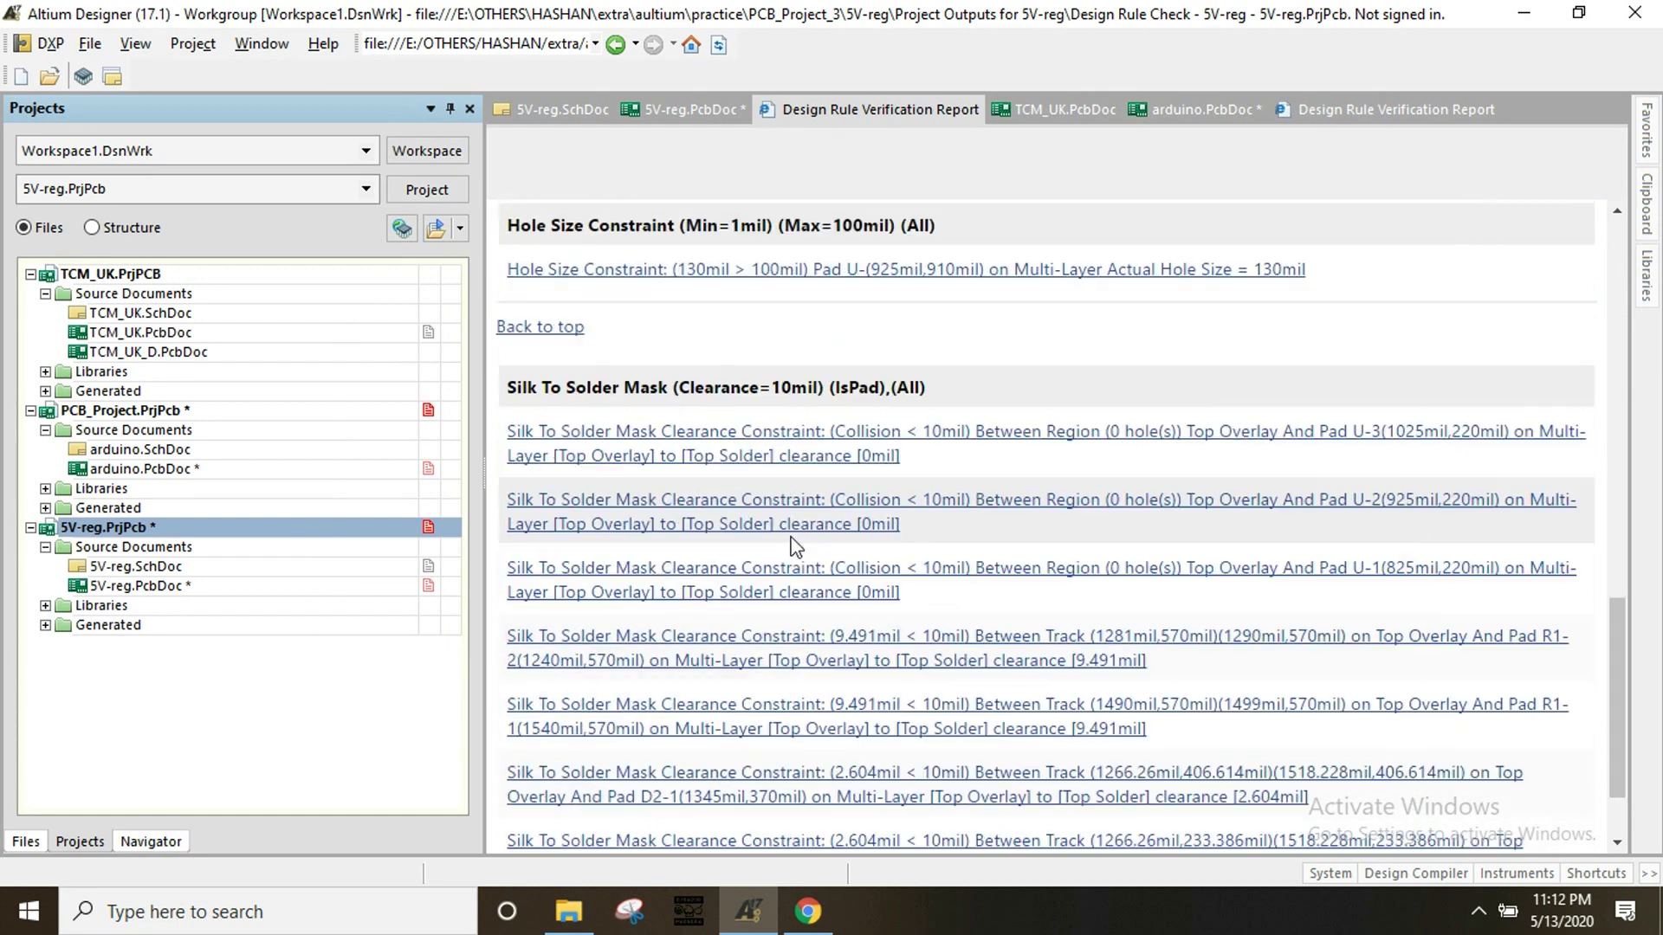
left_click(854, 271)
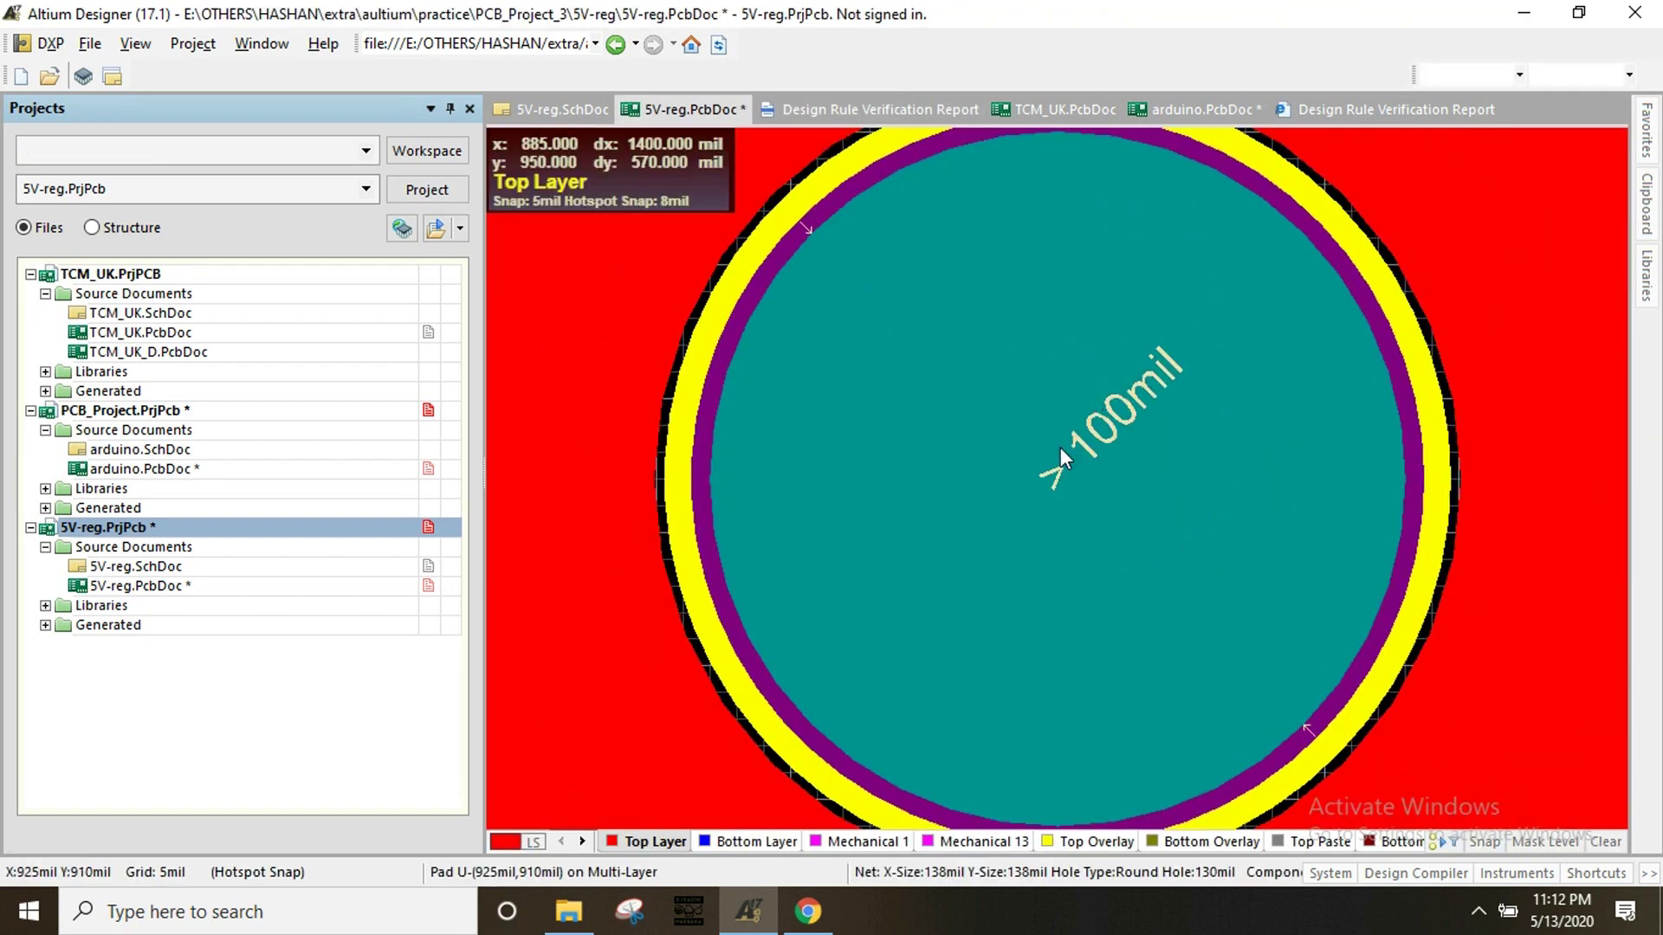
scroll(1060, 448, "down", 4, "ctrl")
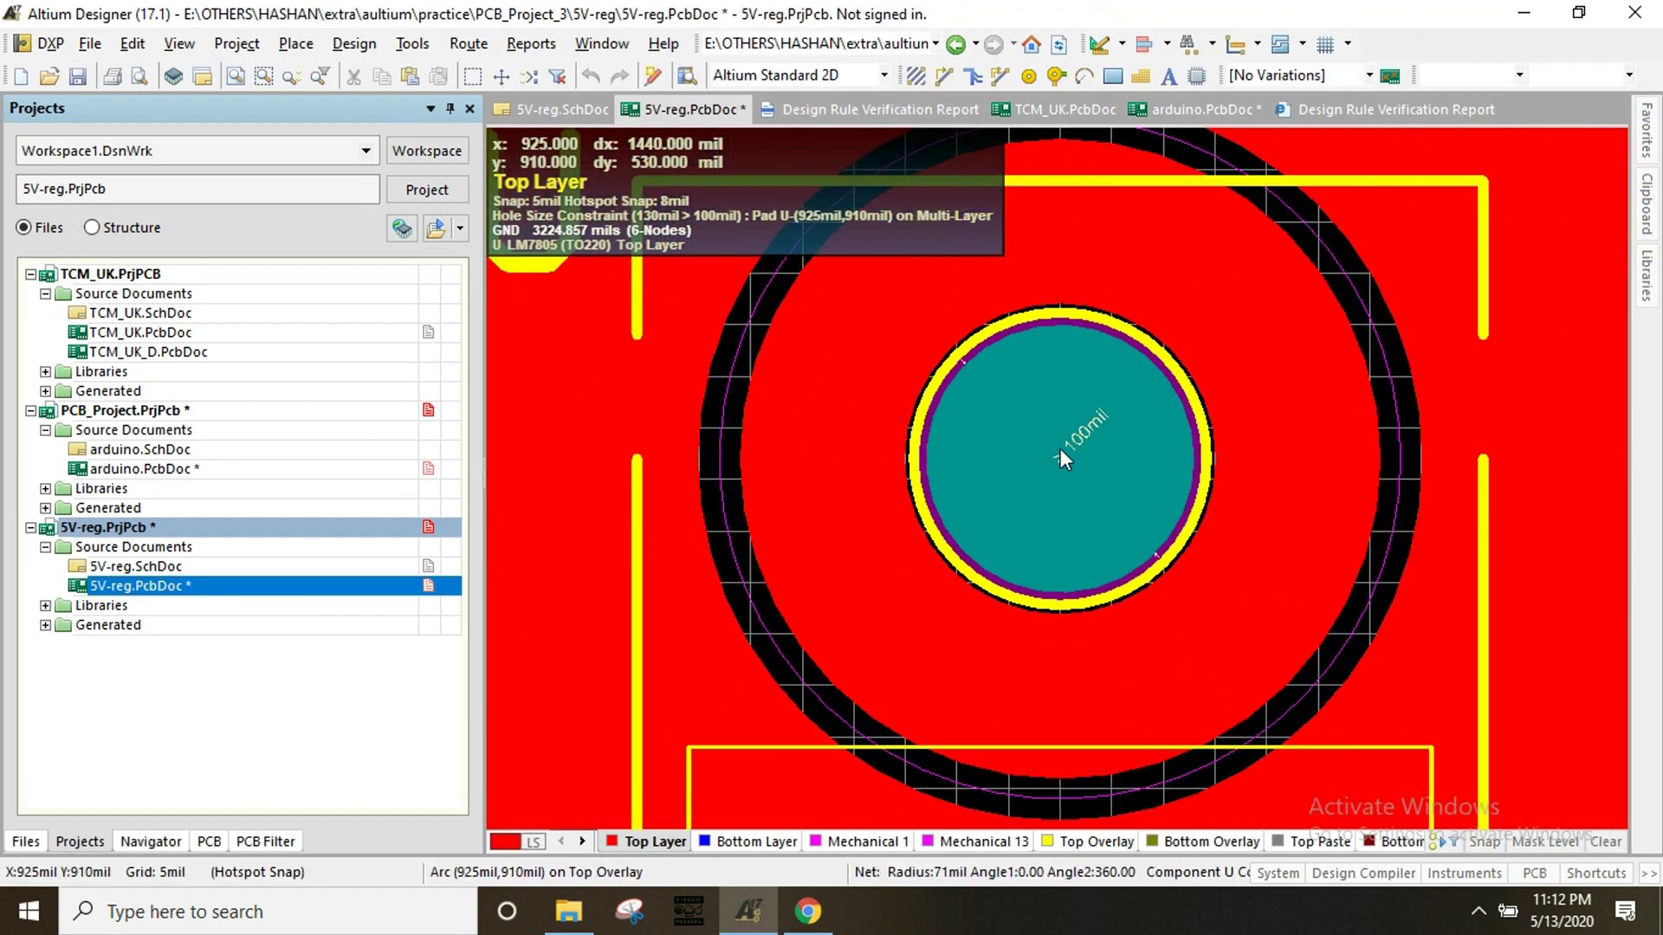
scroll(1064, 459, "down", 5, "ctrl")
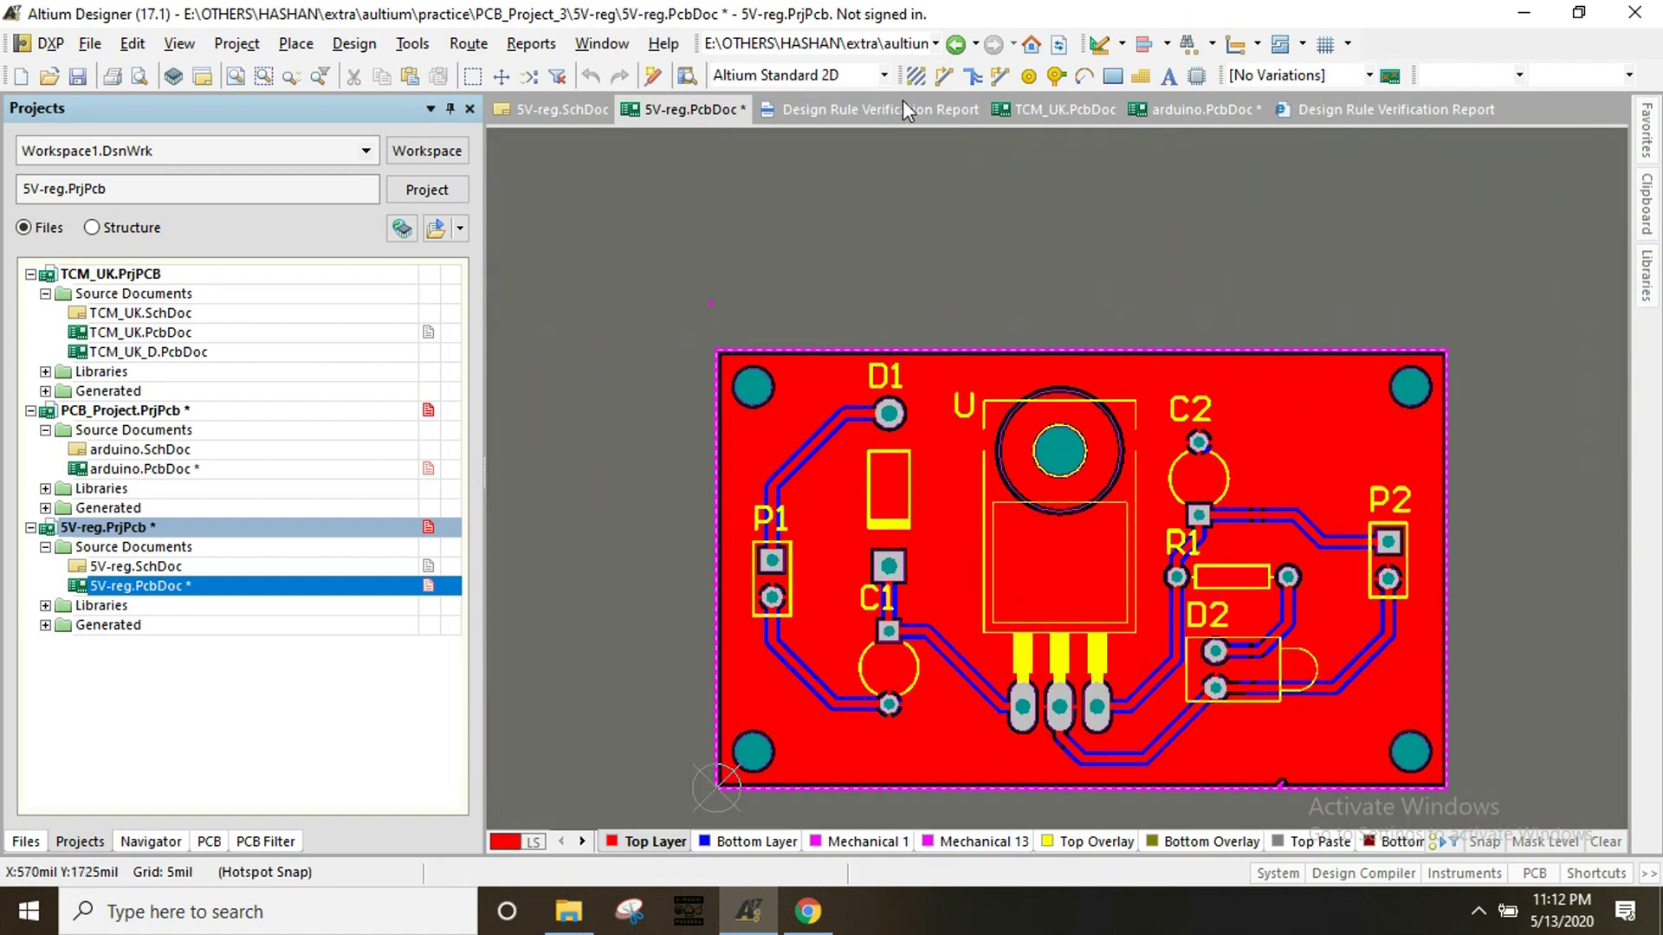
left_click(881, 109)
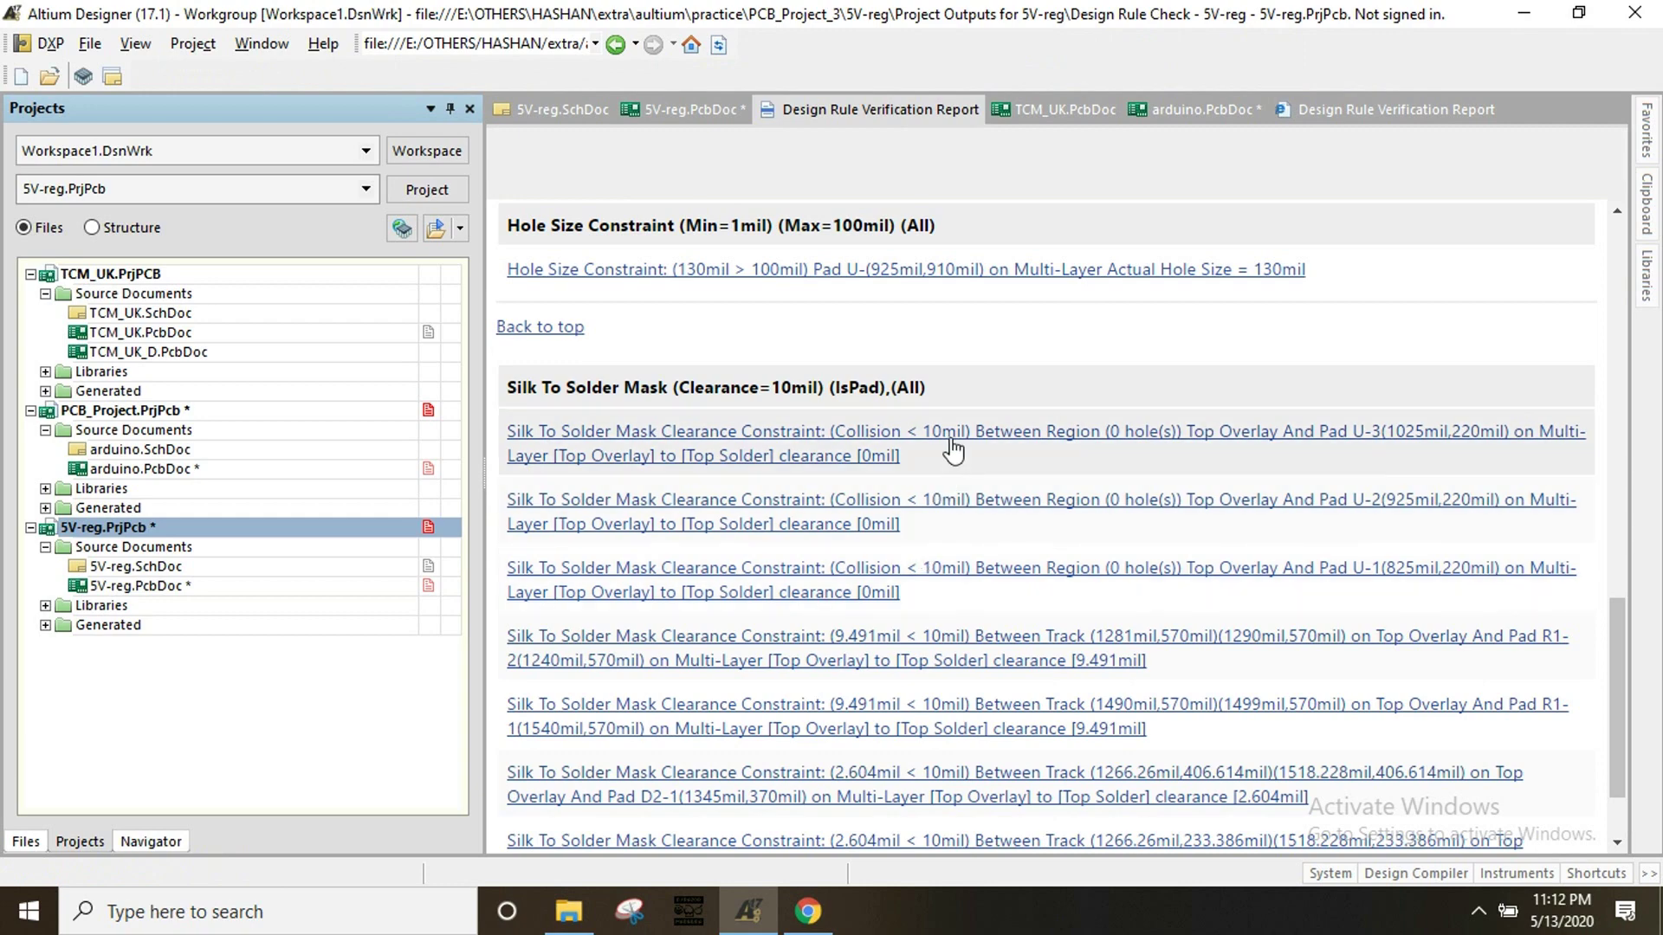
Step: Locate the Silk To Solder Mask violation at pad U-3, then zoom out to the whole board
left_click(953, 446)
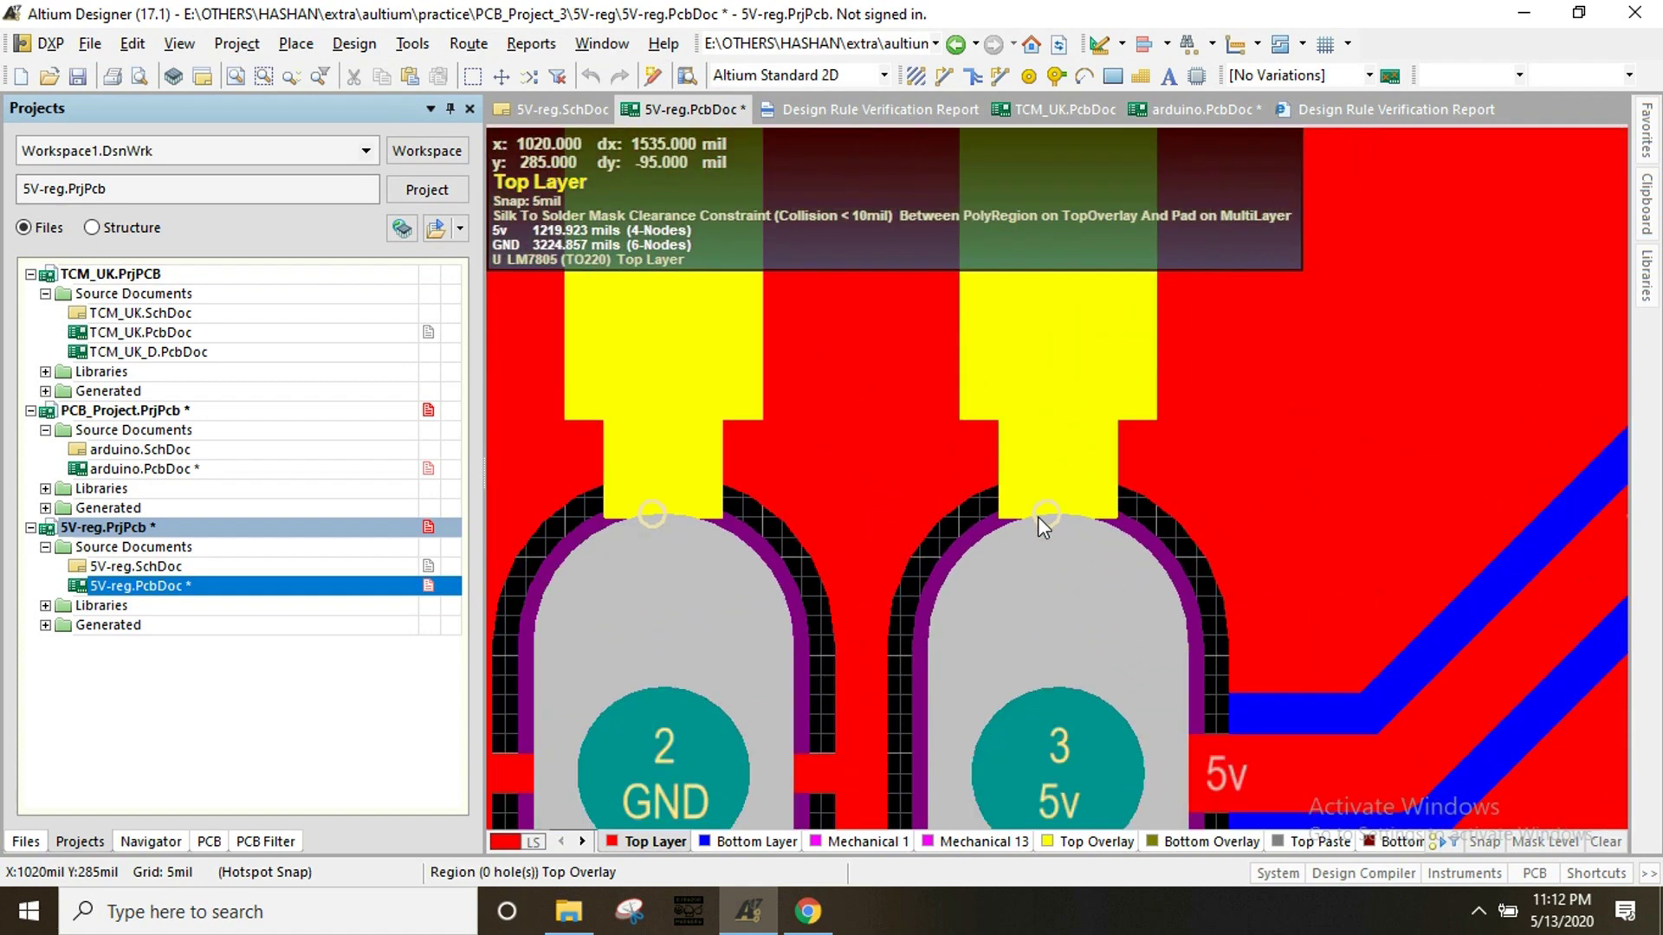
scroll(1041, 530, "down", 3, "ctrl")
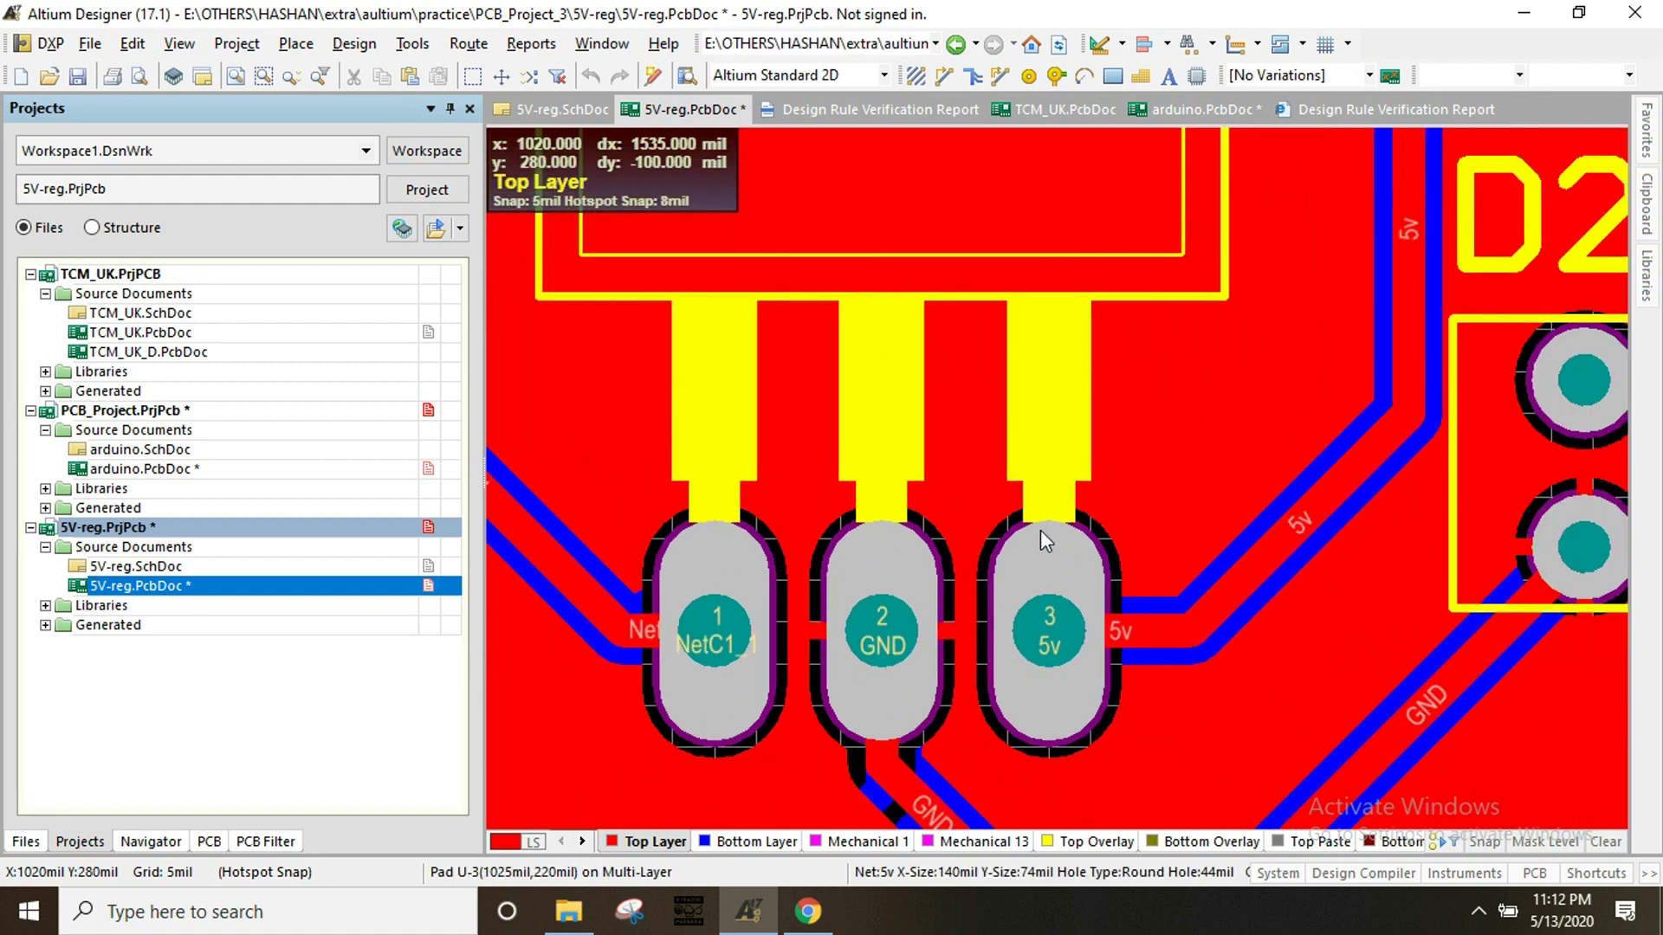
scroll(1041, 530, "down", 4, "ctrl")
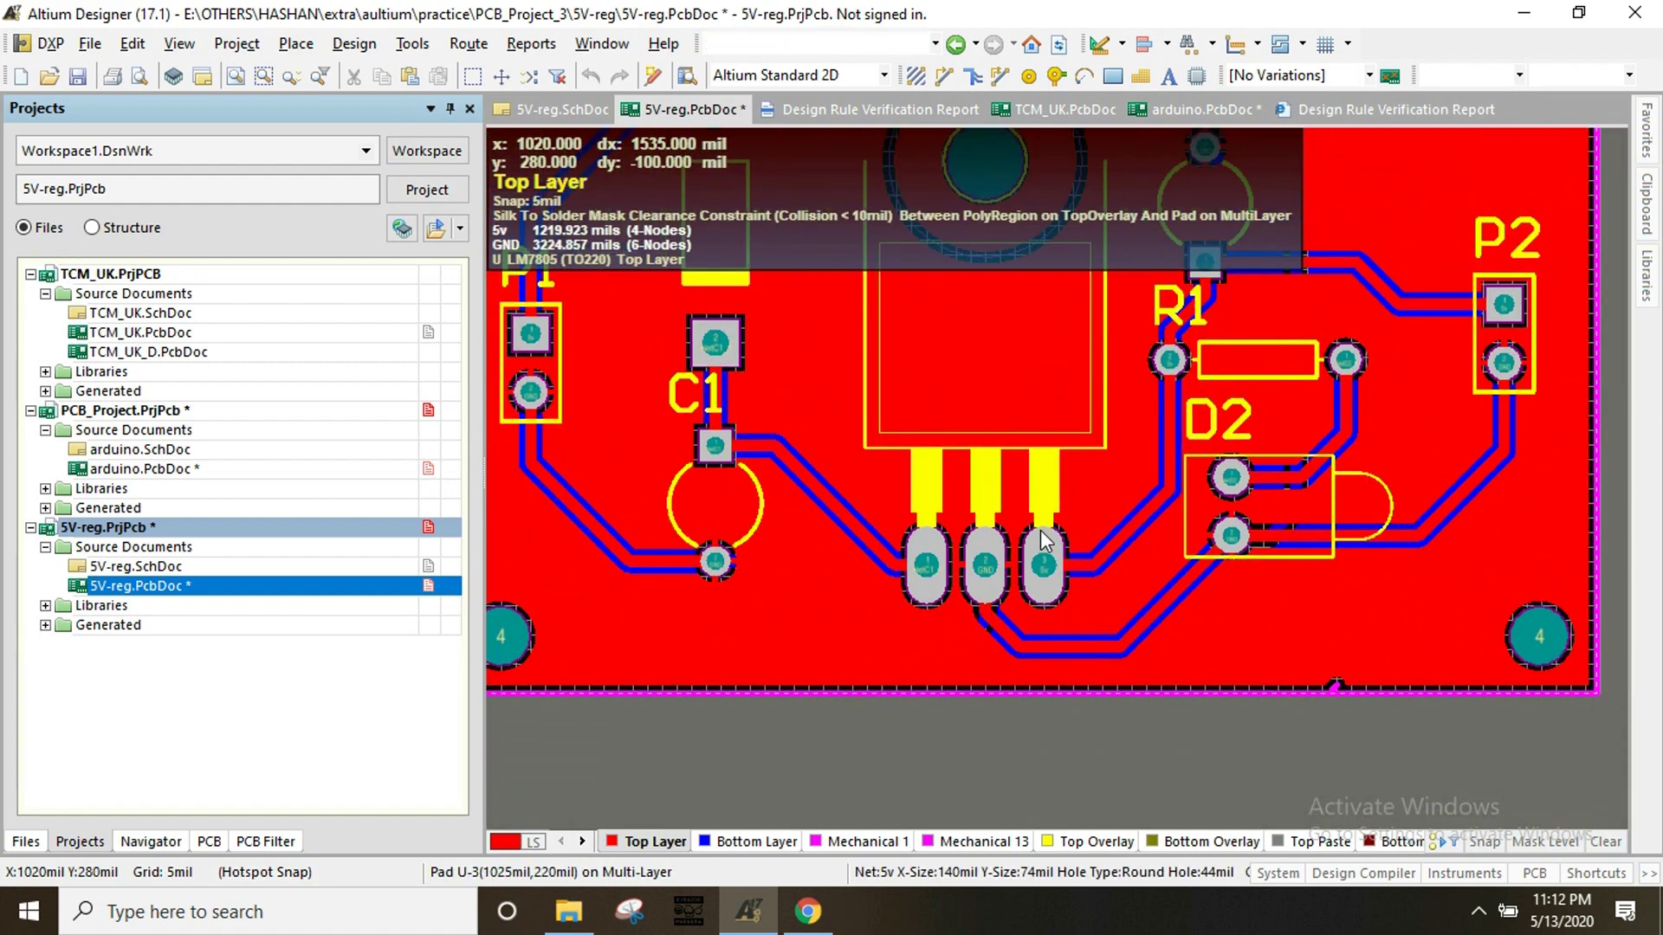
scroll(1038, 546, "down", 2, "ctrl")
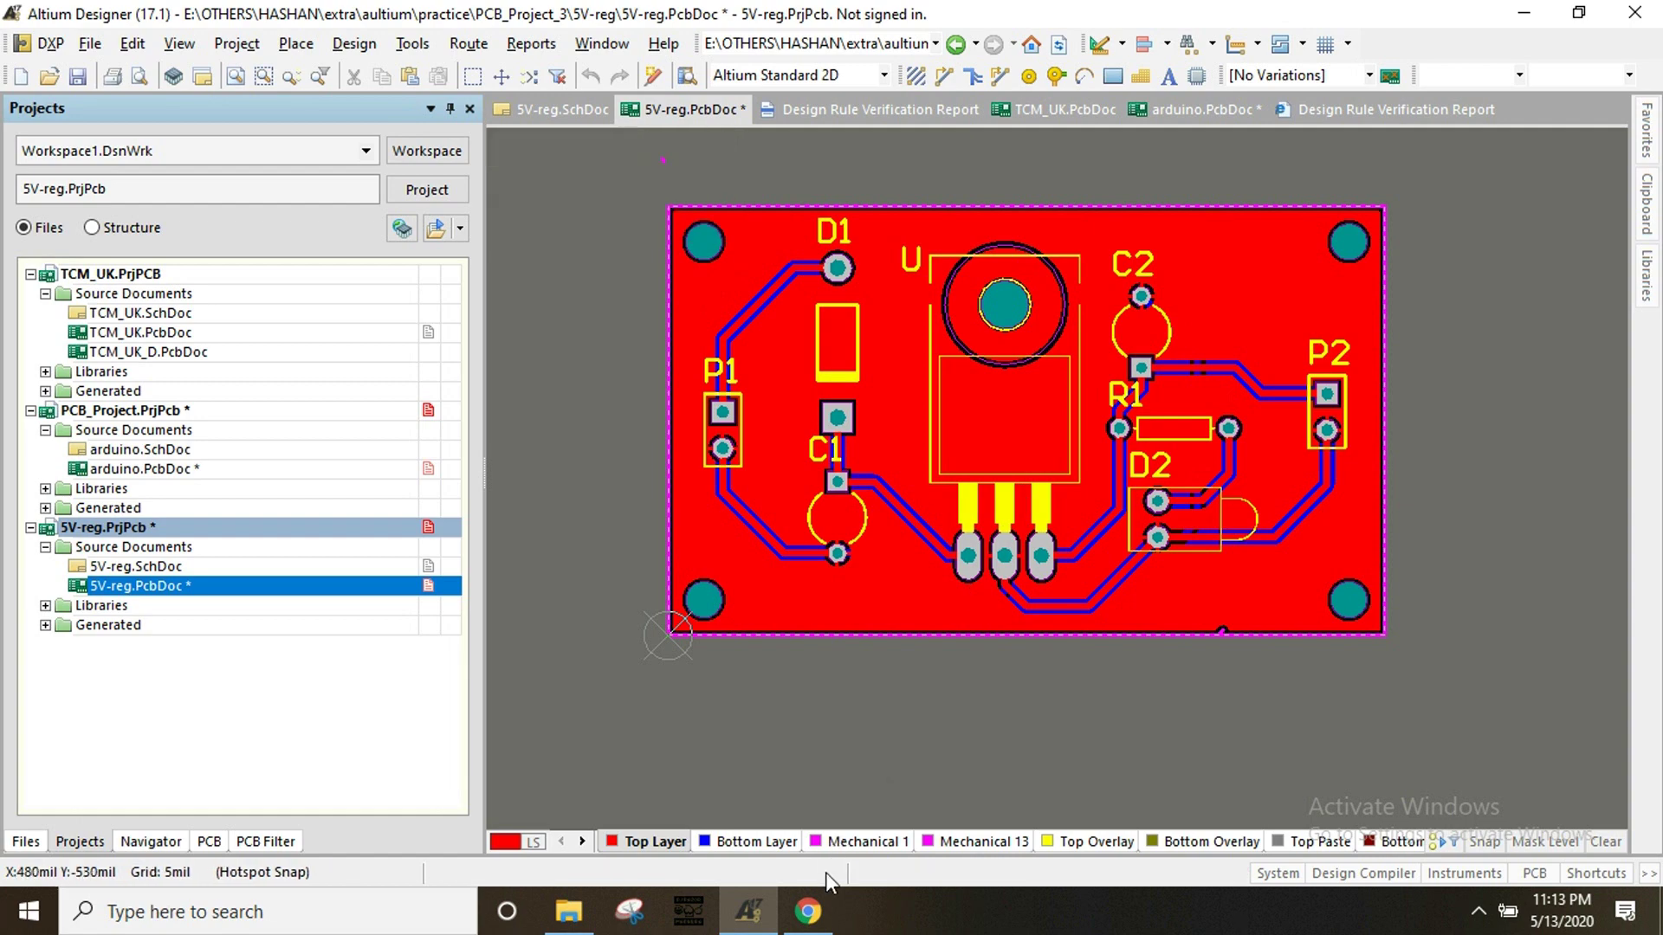
Step: Read the 'Generating Gerber file' section of JLCPCB's Altium export guide, then return to Altium
left_click(815, 922)
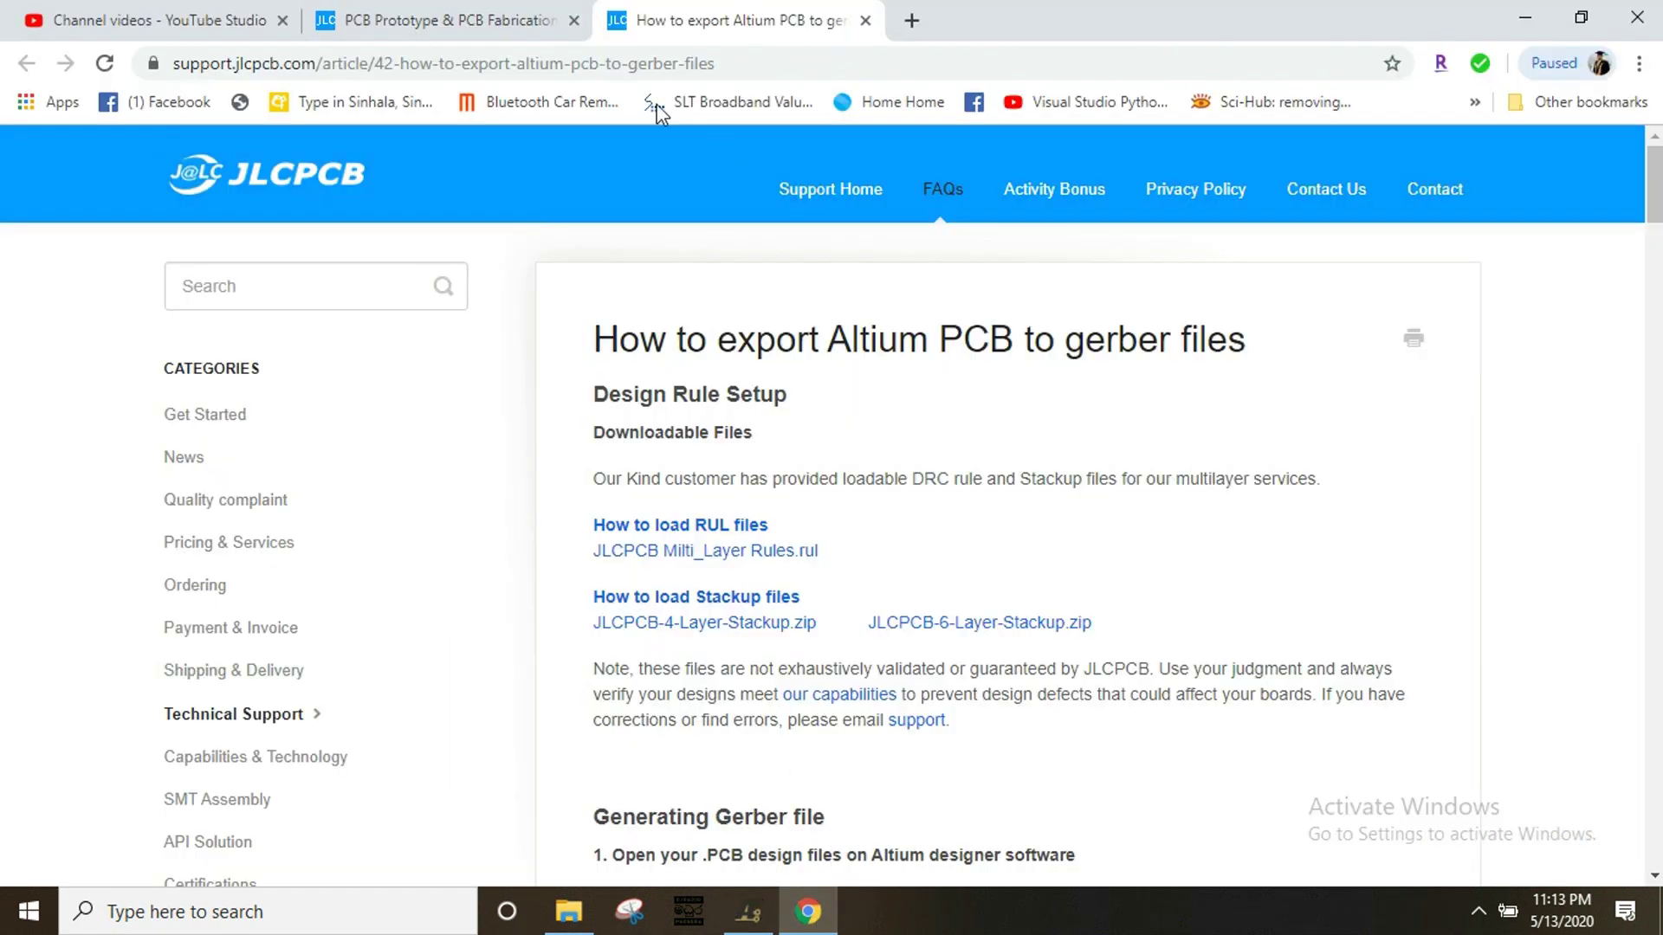
left_click(494, 18)
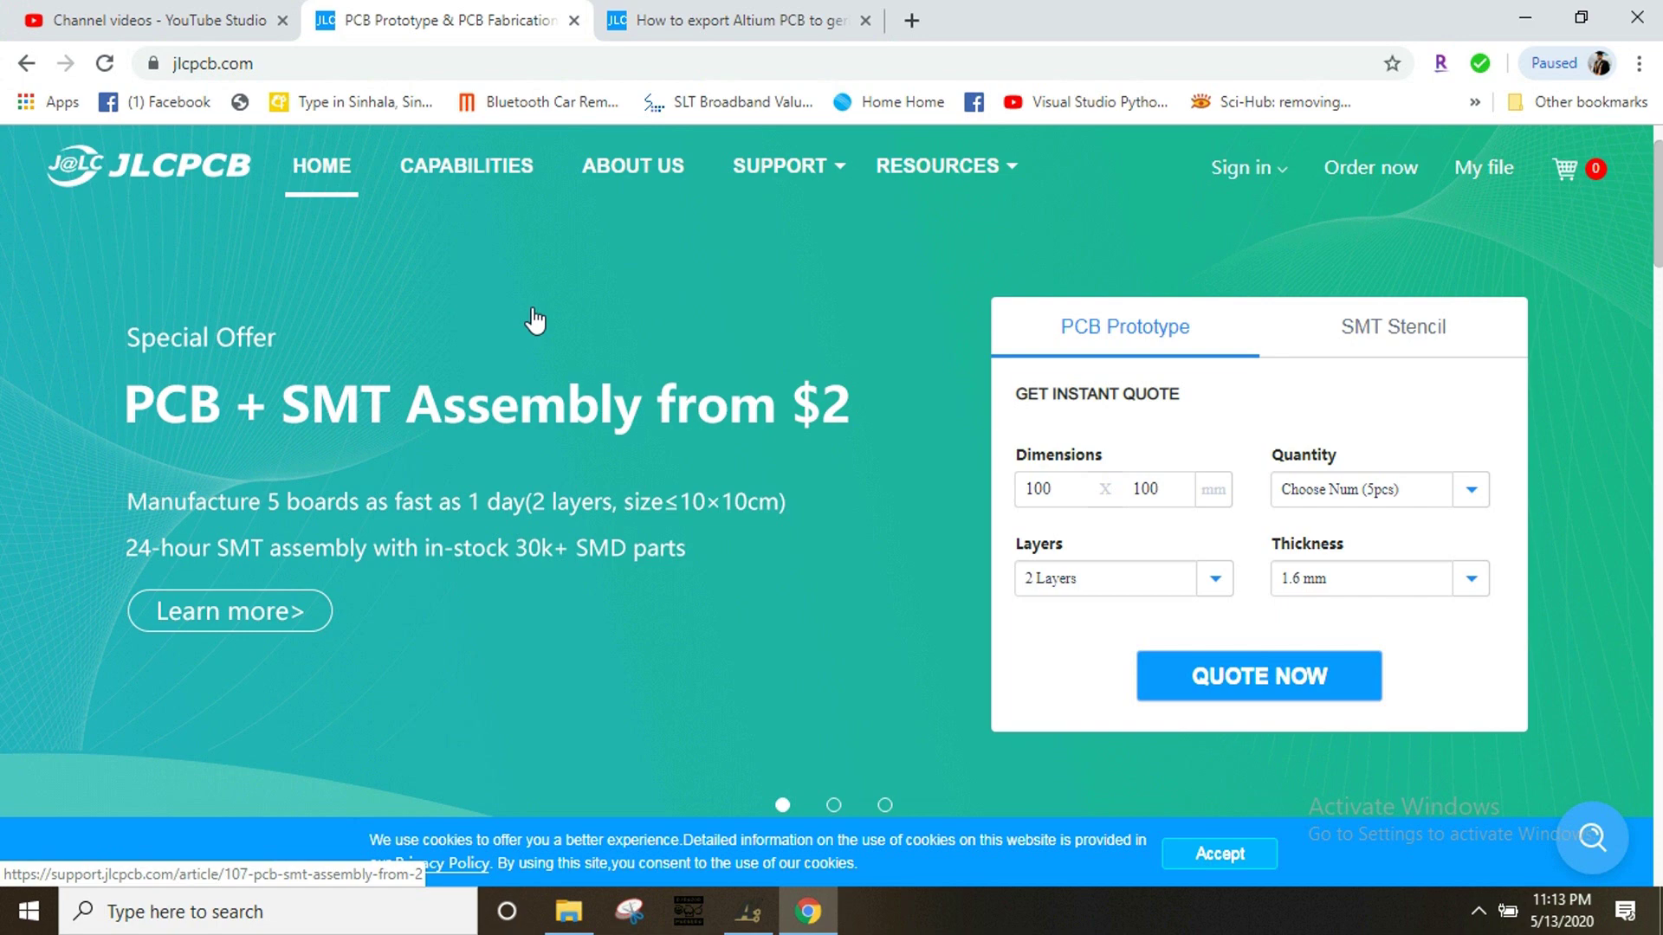
left_click(680, 14)
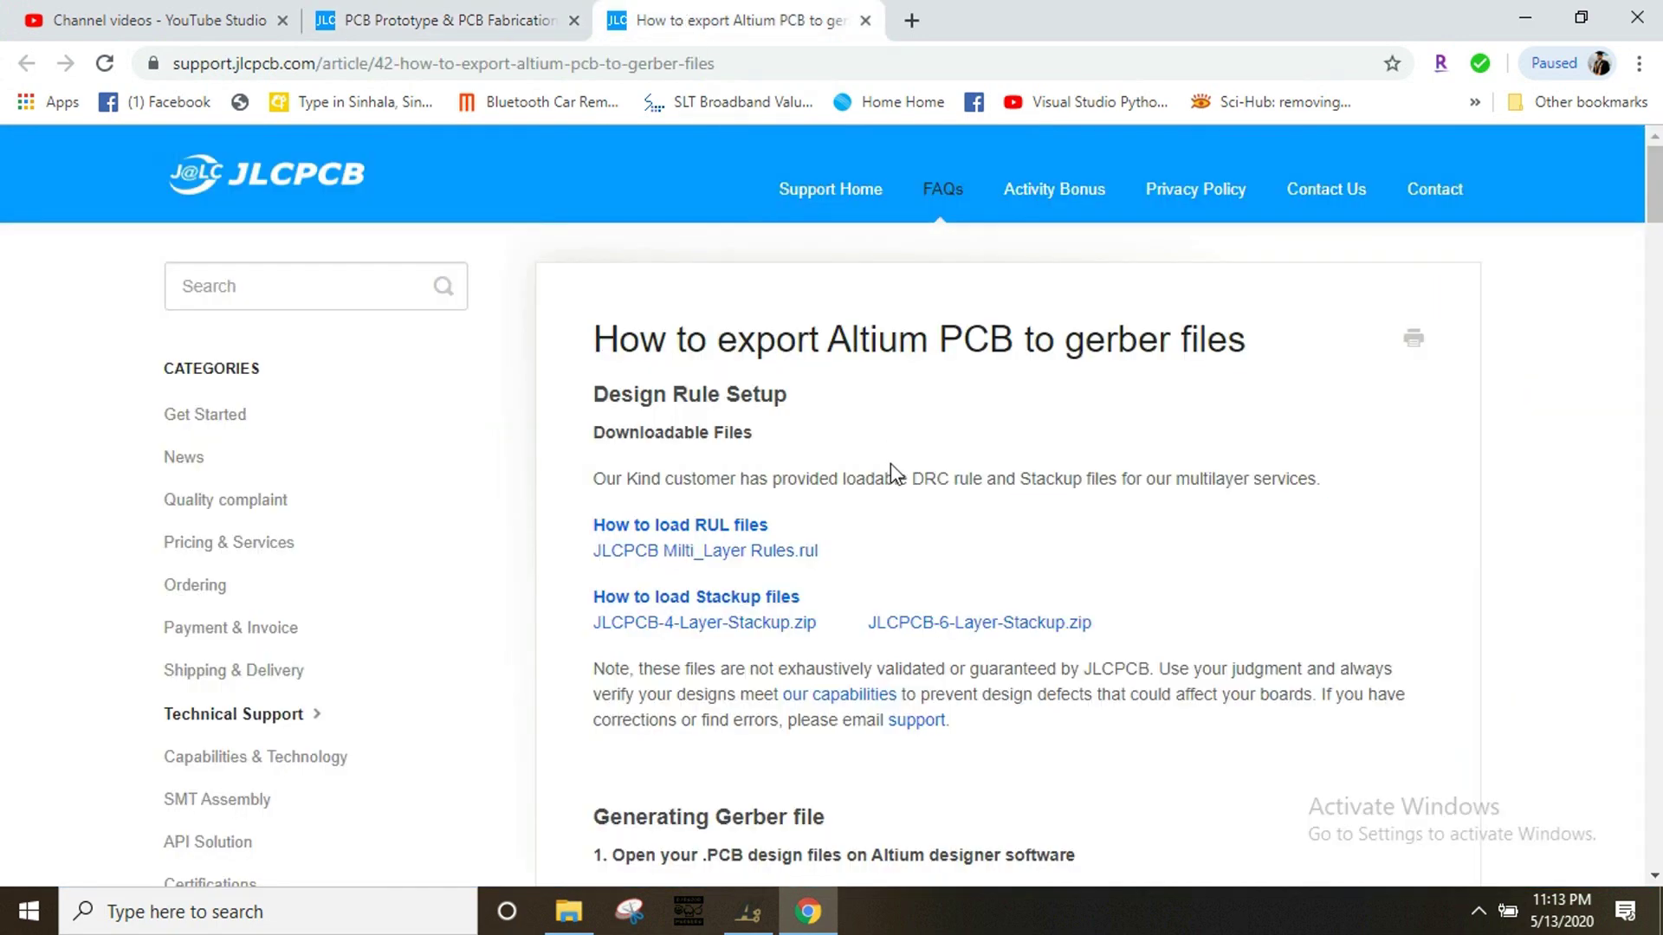
scroll(890, 464, "down", 5)
scroll(828, 490, "down", 2)
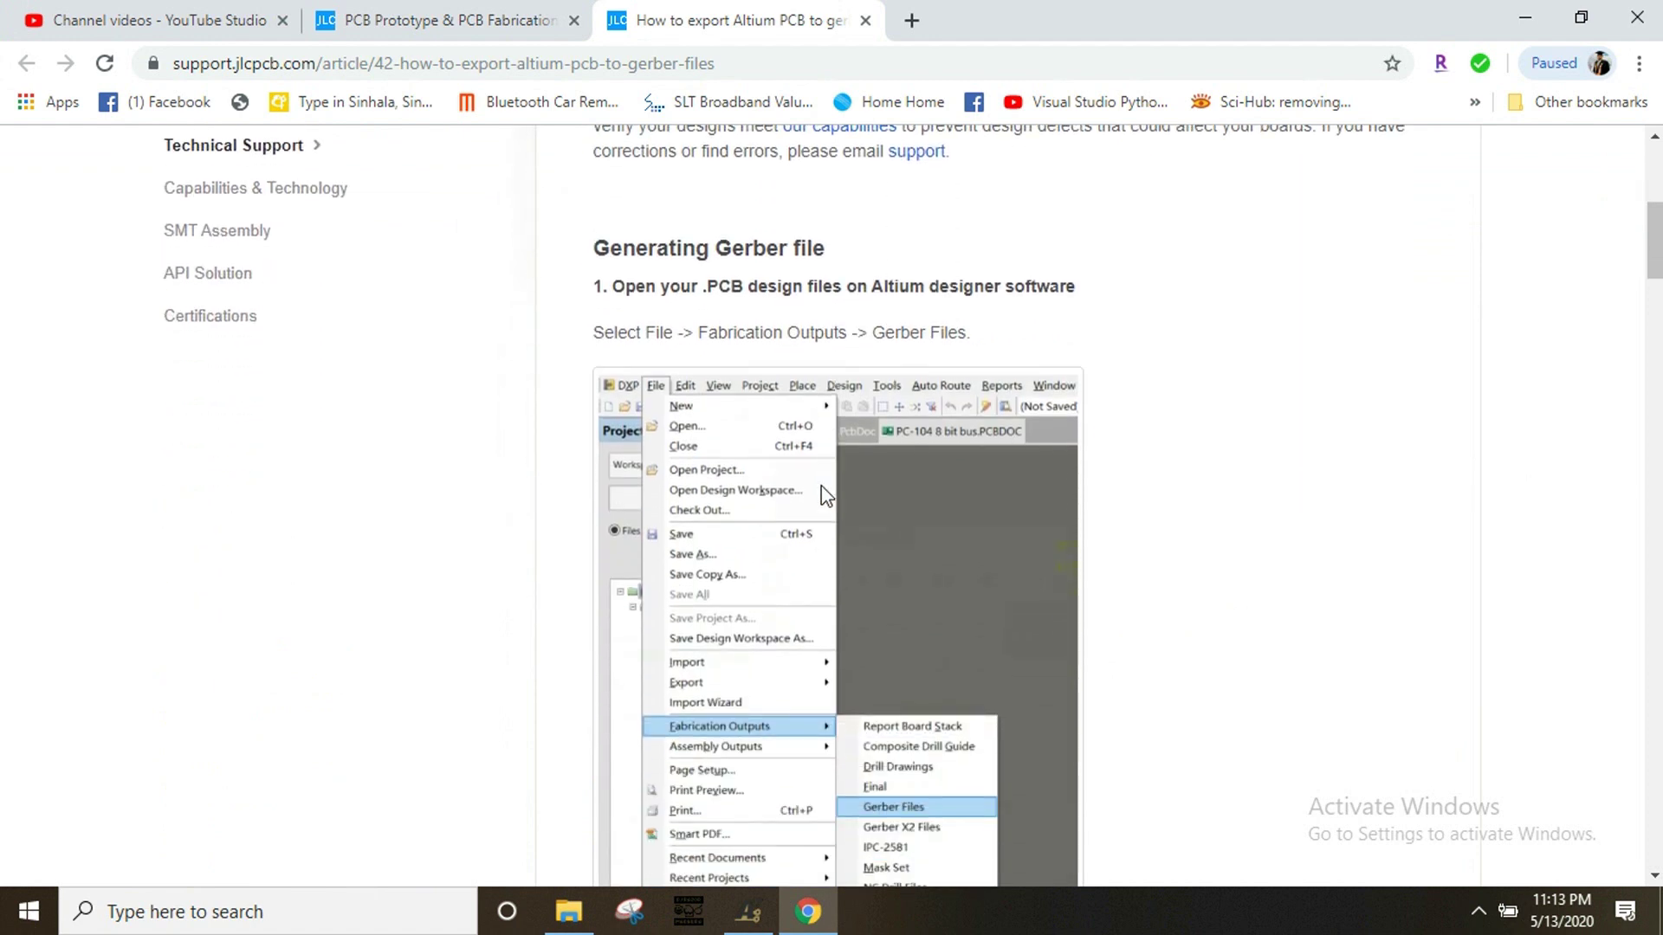
scroll(834, 601, "down", 3)
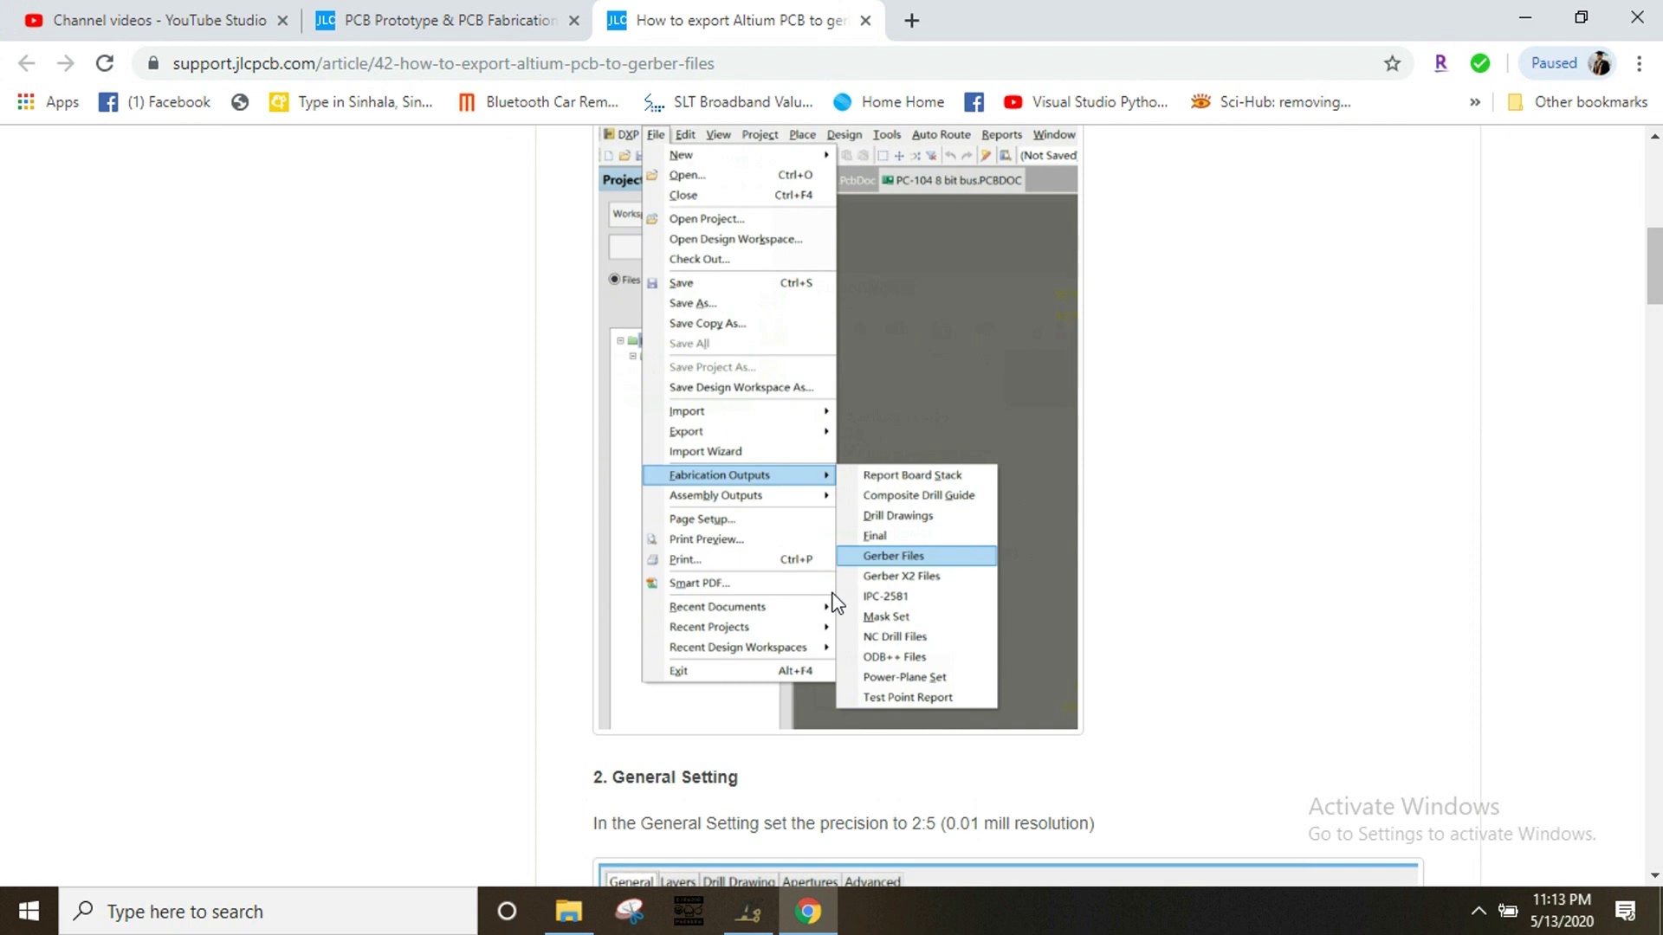
key("alt+Tab")
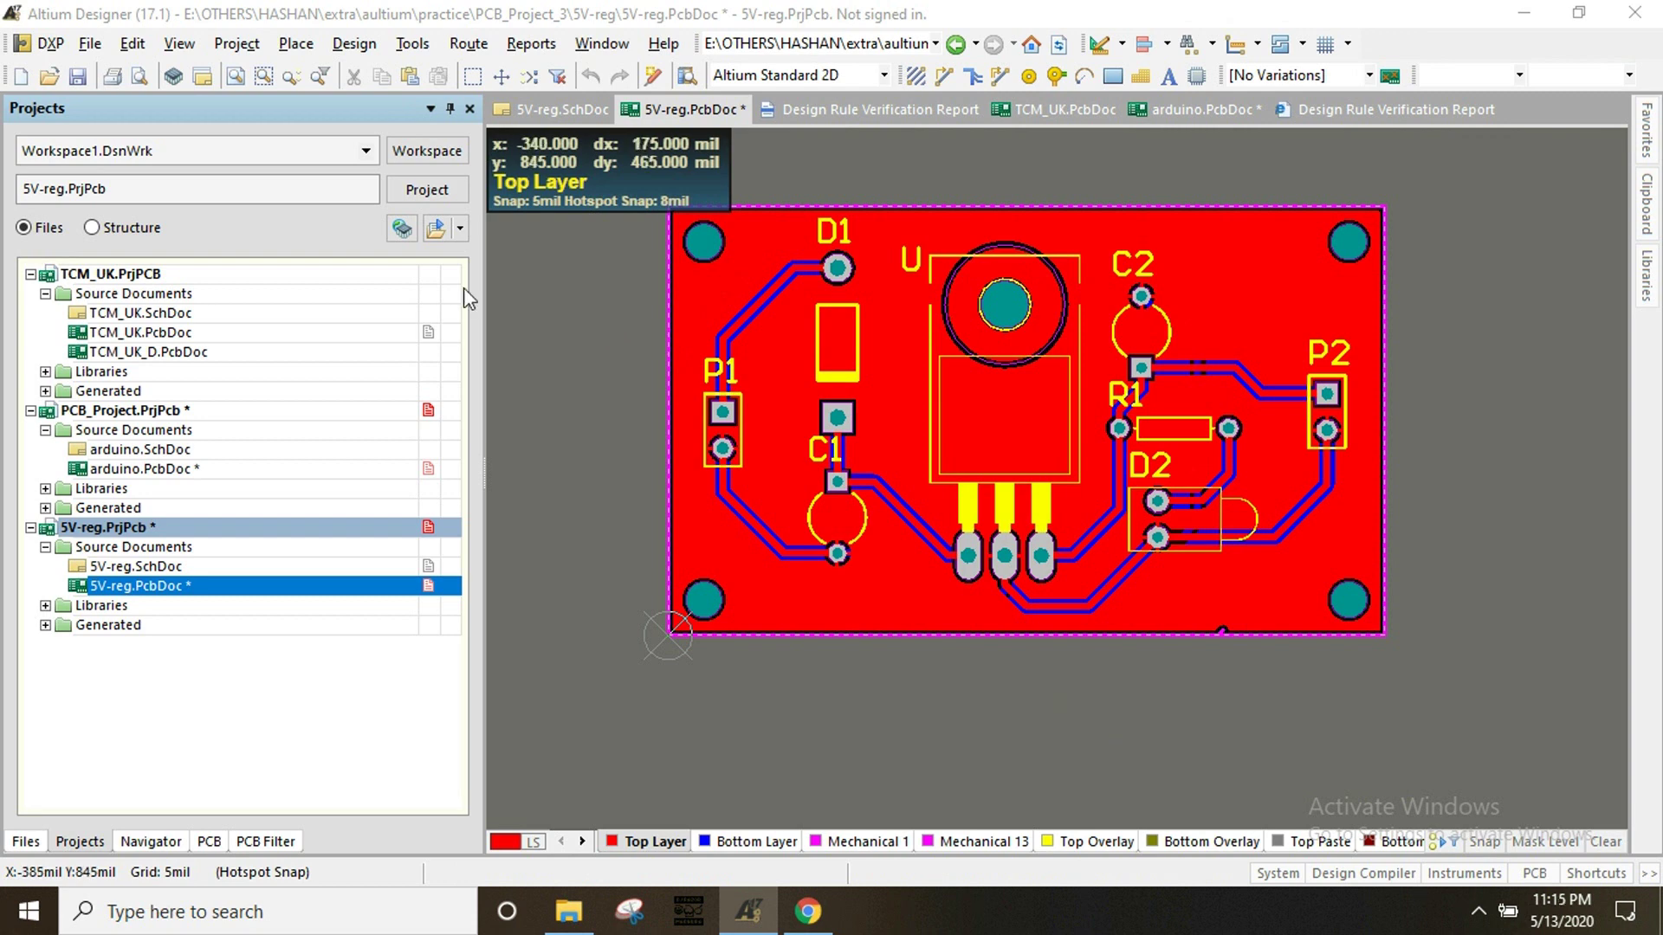
Step: Open the Gerber Setup from Fabrication Outputs, showing Inches units and 2:5 format
left_click(86, 52)
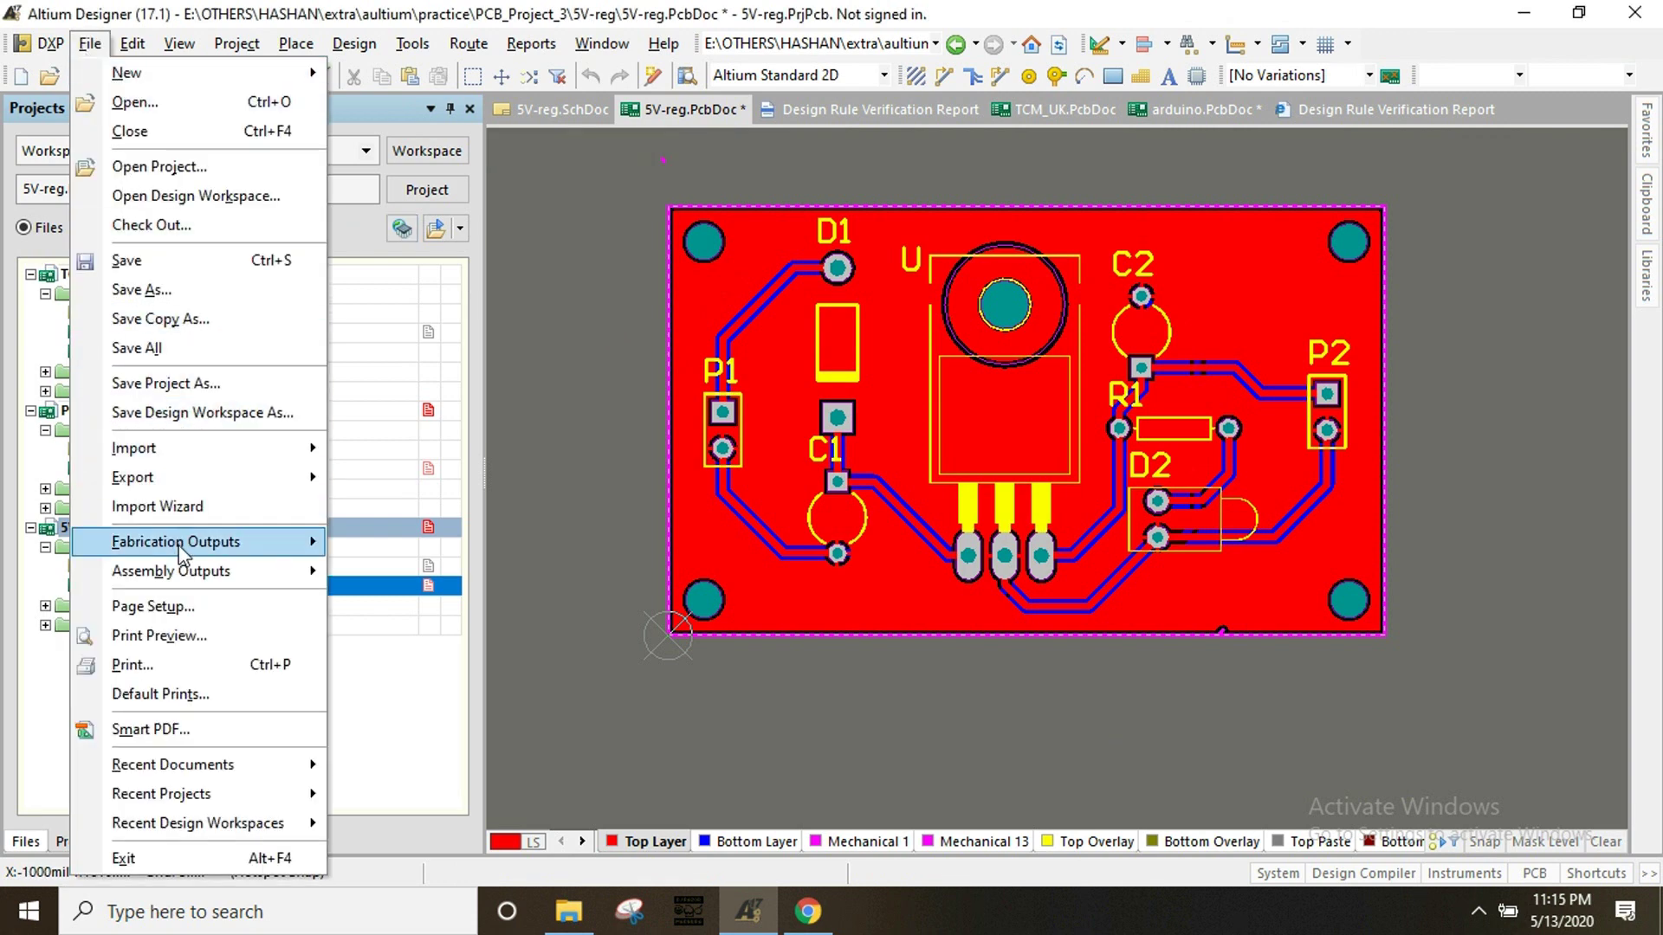
mouse_move(179, 546)
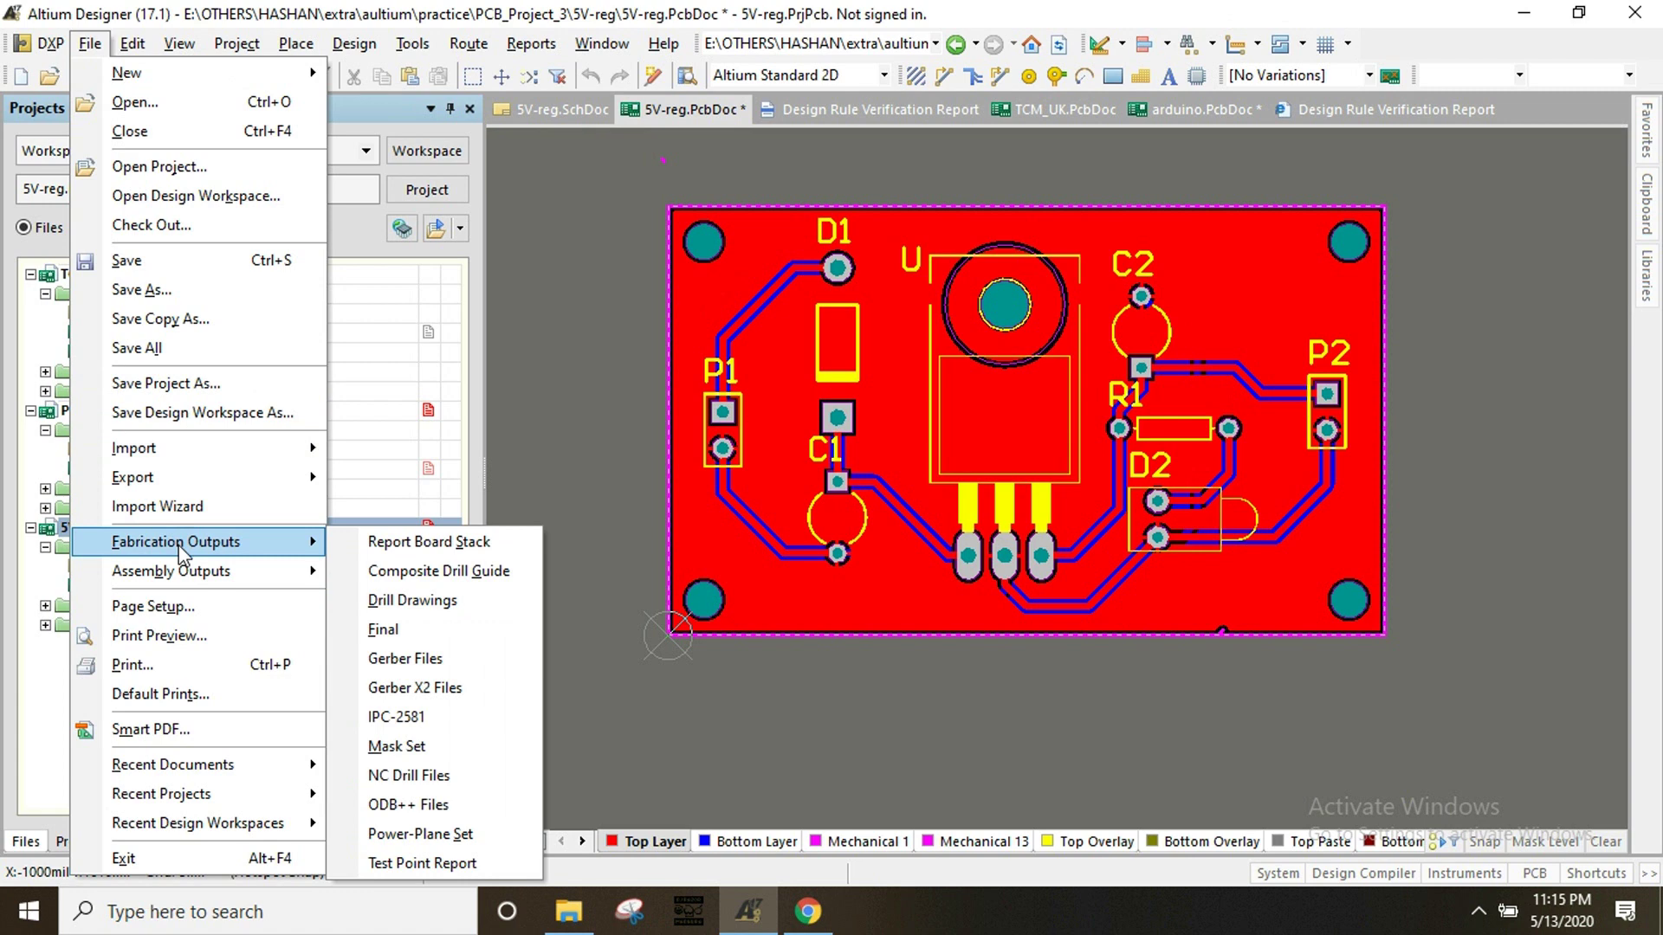
left_click(405, 659)
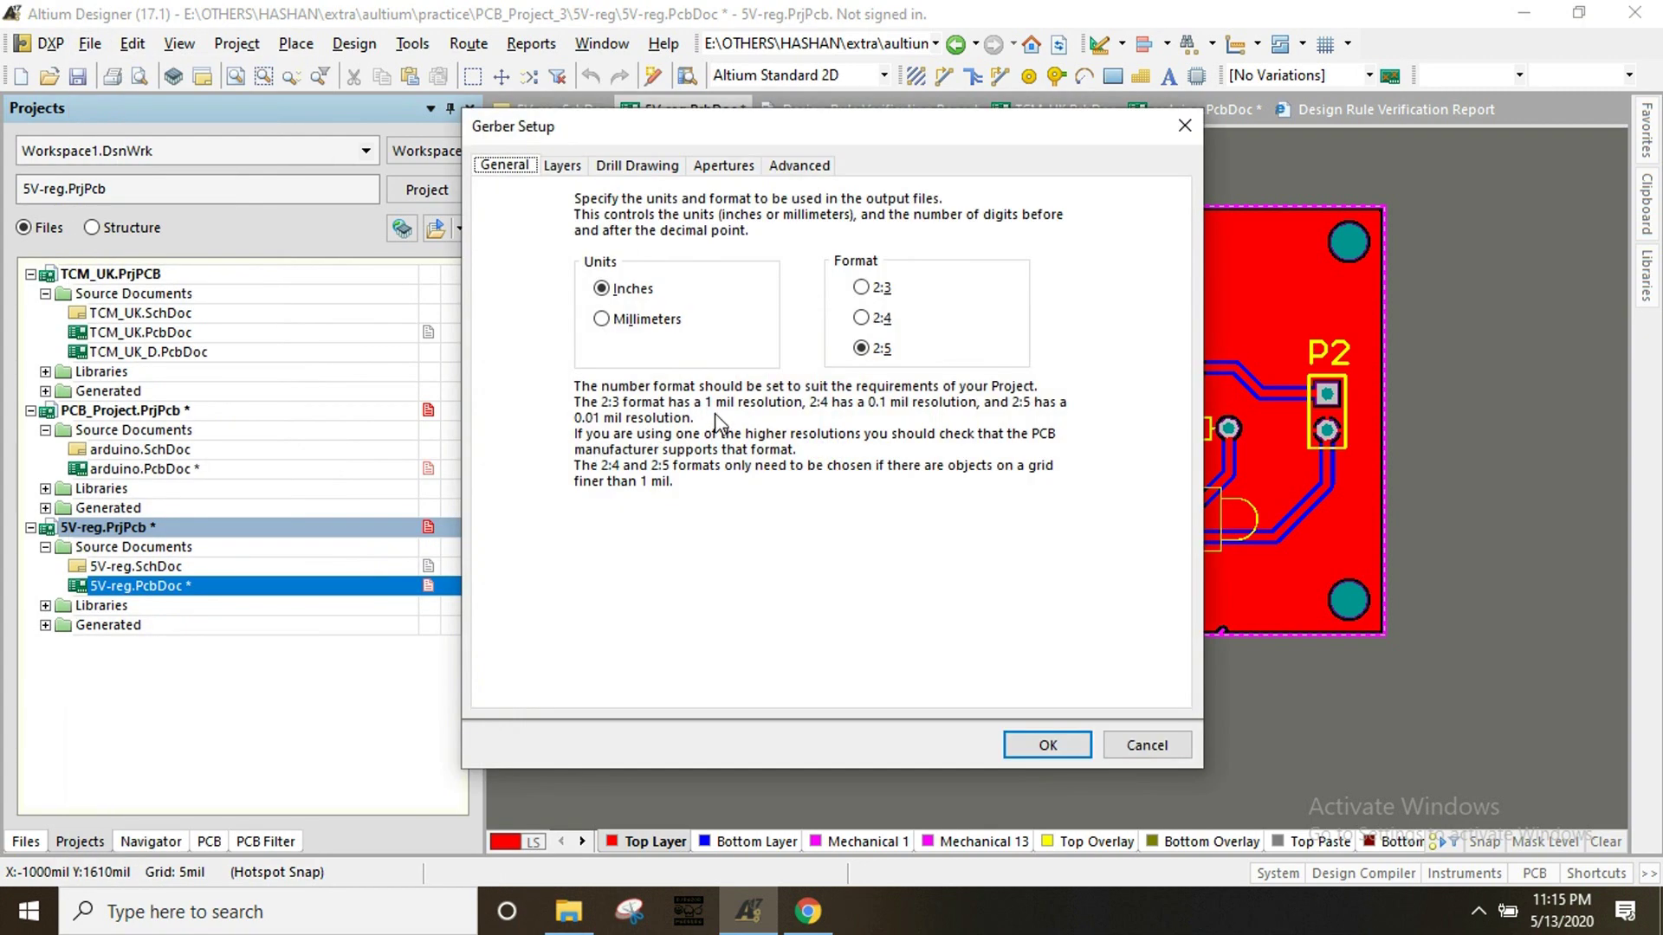
Step: Compare the guide's General Setting step (Inches, 2:5) with Altium's Gerber Setup
left_click(807, 911)
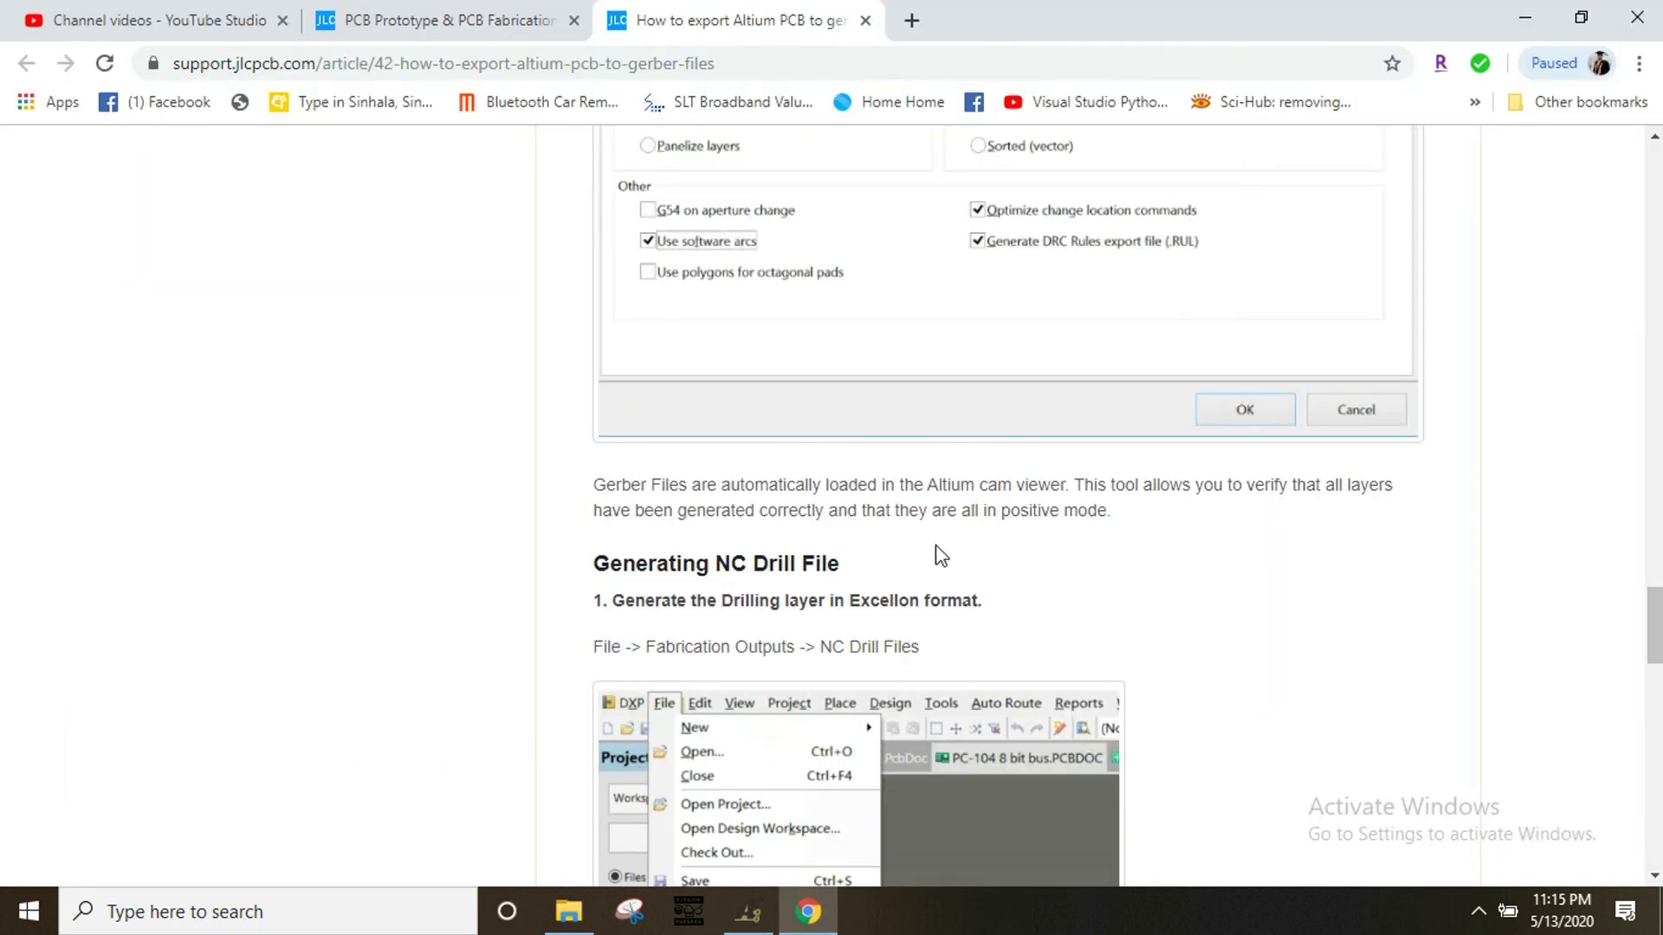
scroll(942, 555, "up", 10)
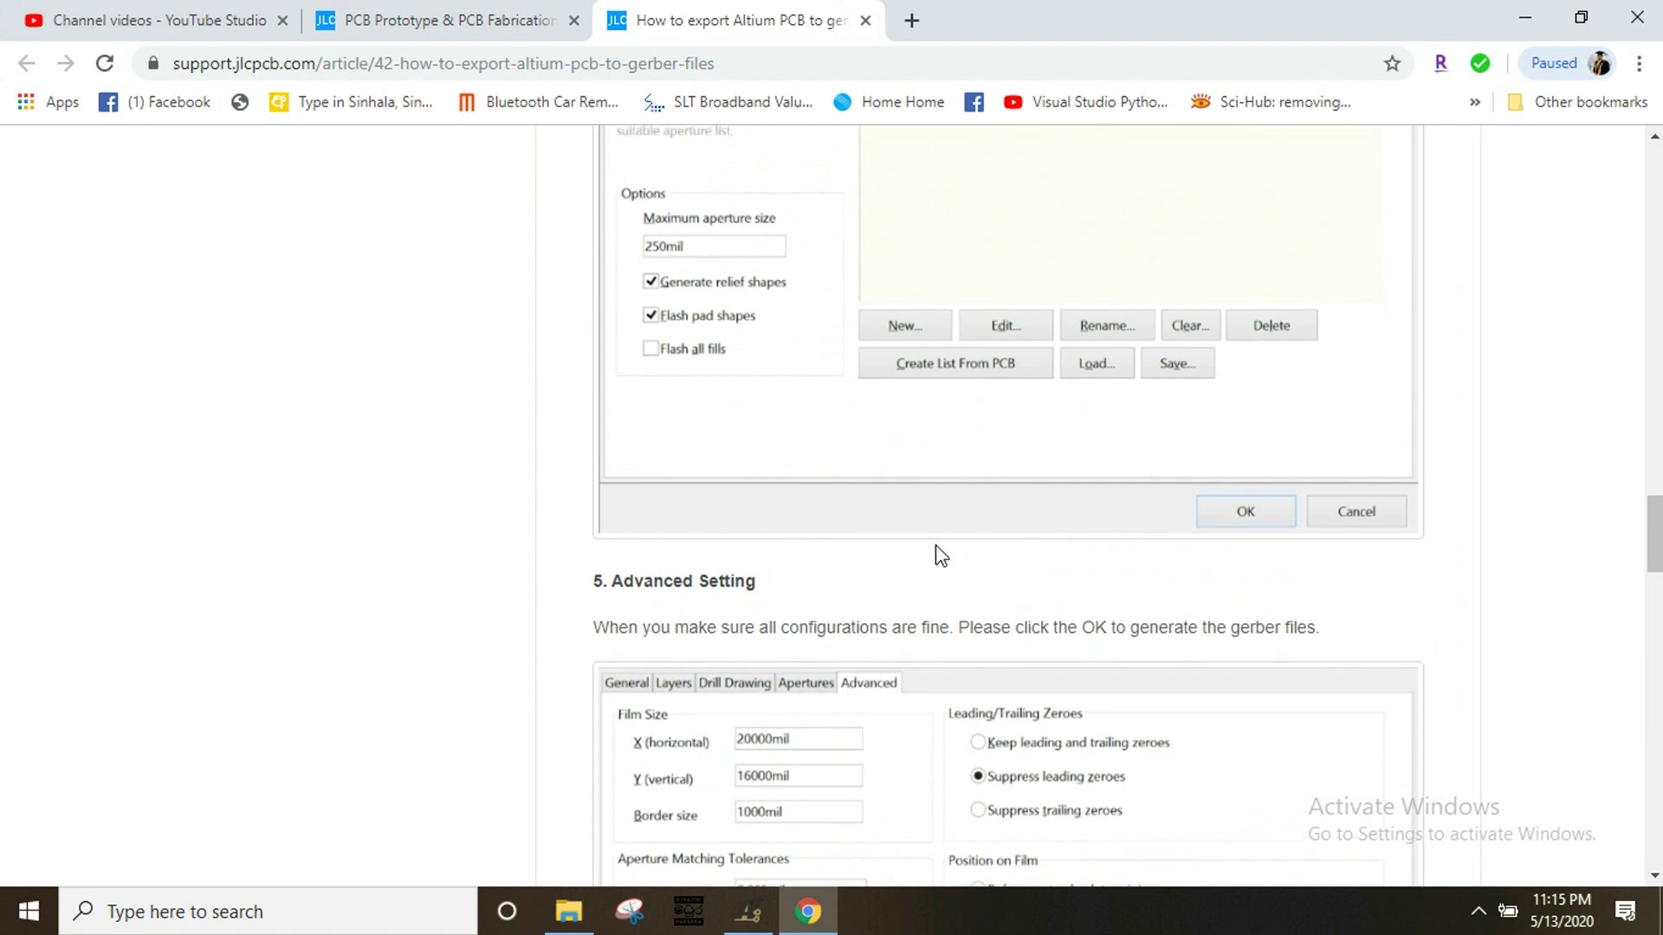
scroll(942, 556, "up", 20)
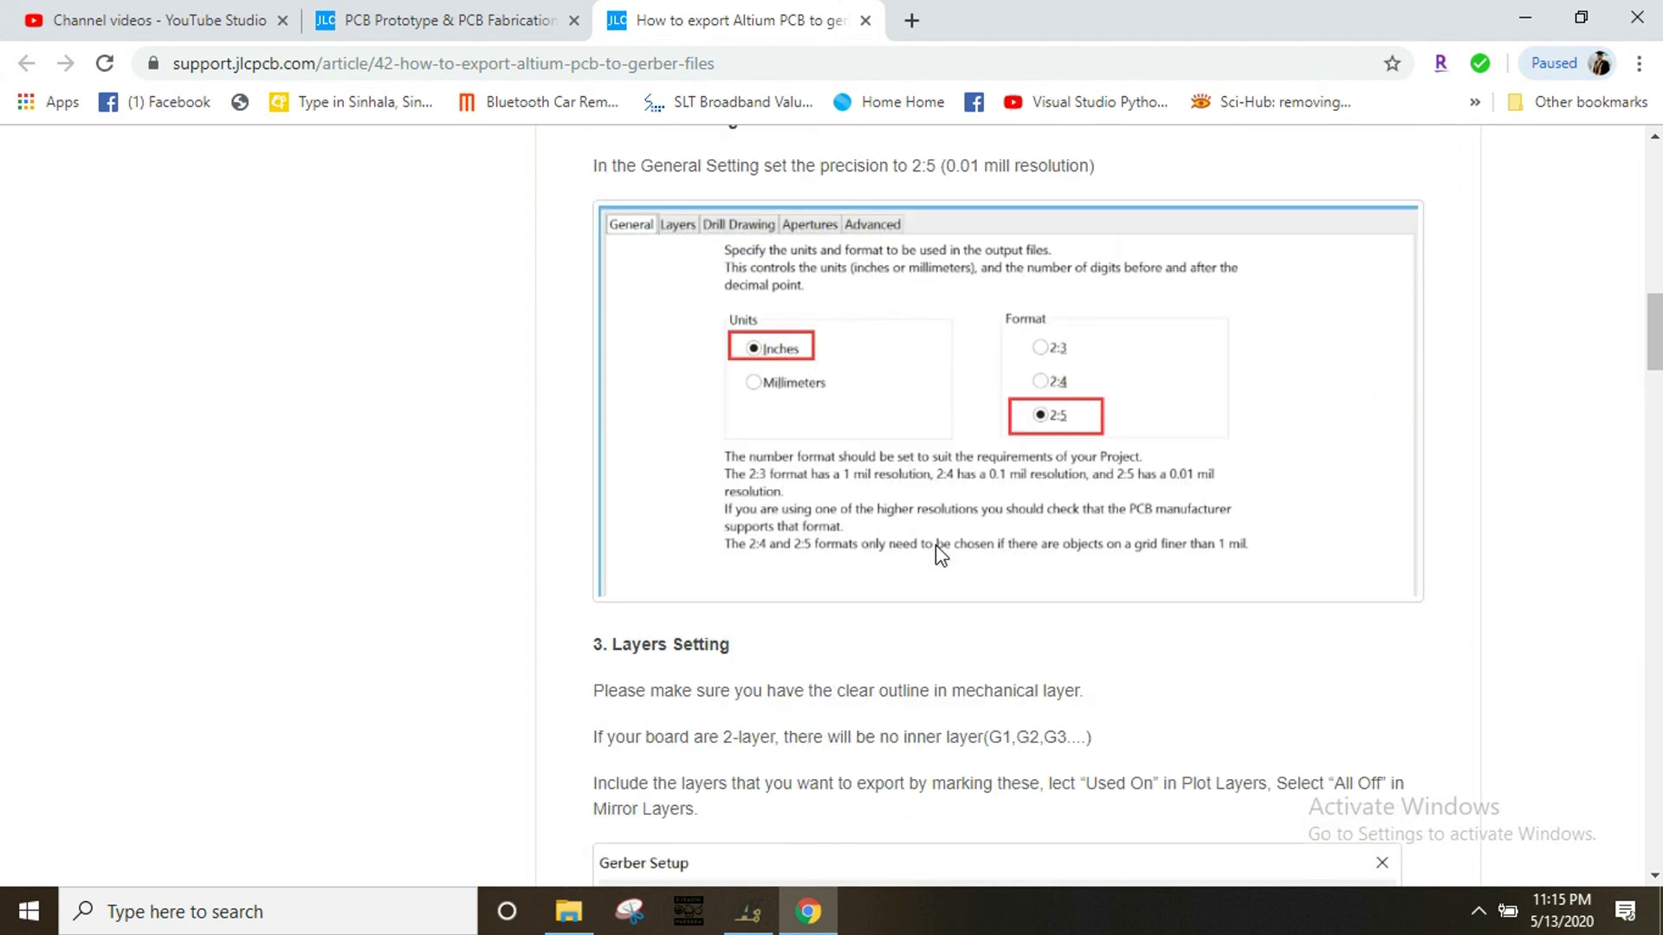
scroll(942, 555, "up", 1)
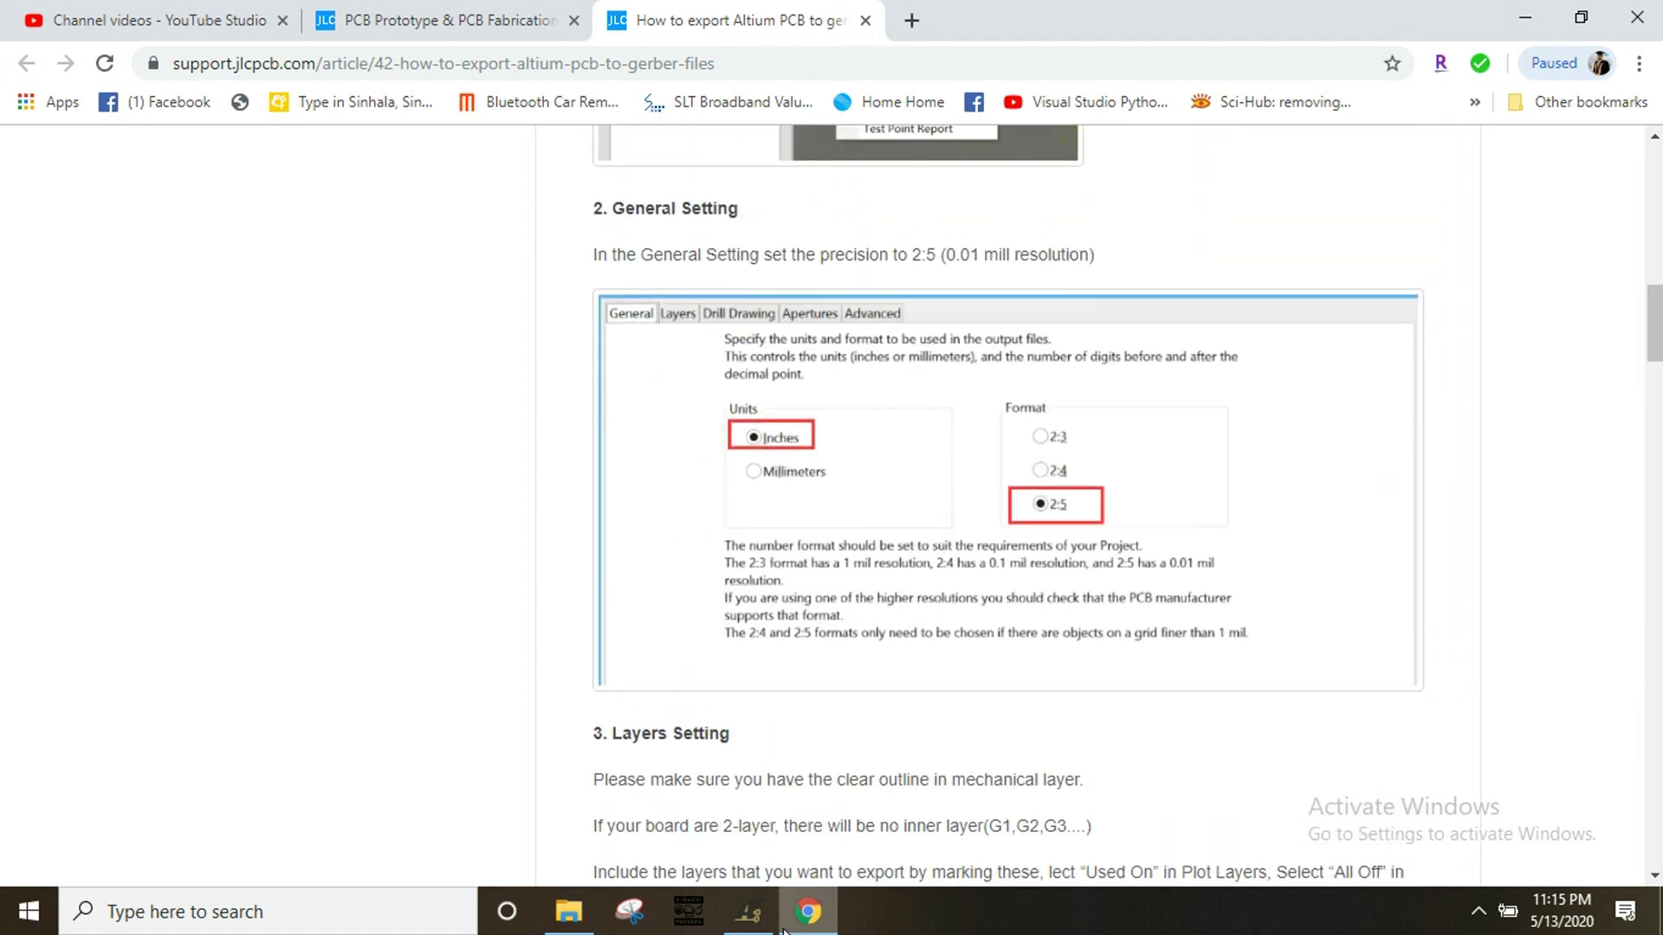
left_click(747, 914)
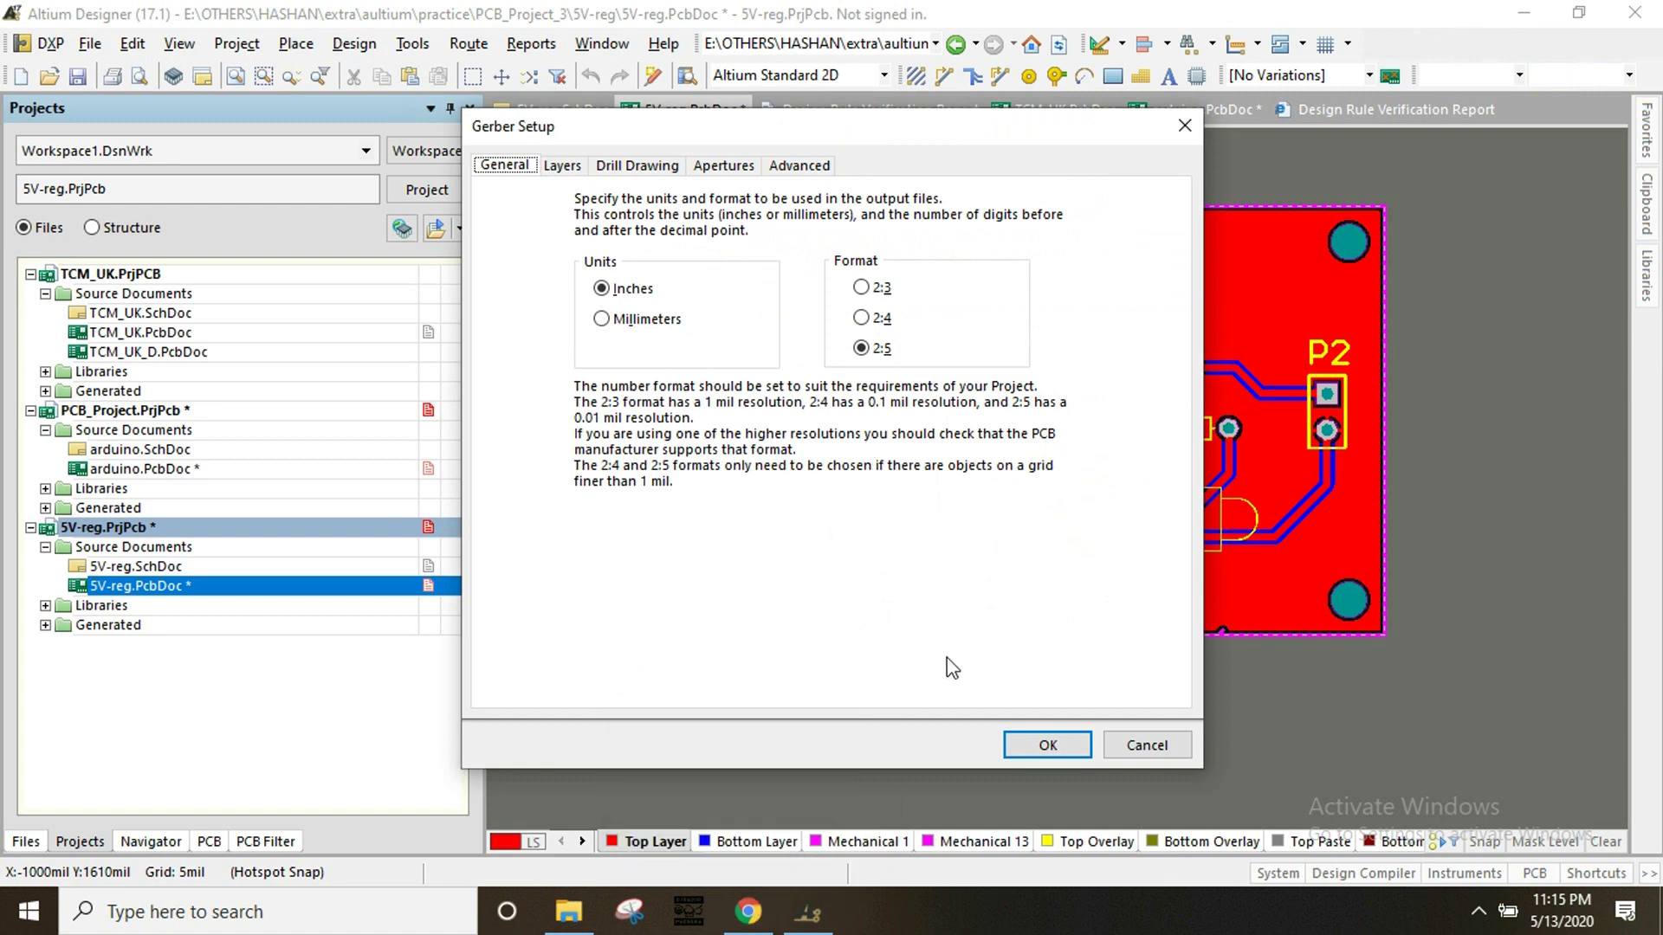
Step: Set all layers to plot in the Gerber Setup, then review the Drill Drawing and Apertures settings
left_click(558, 165)
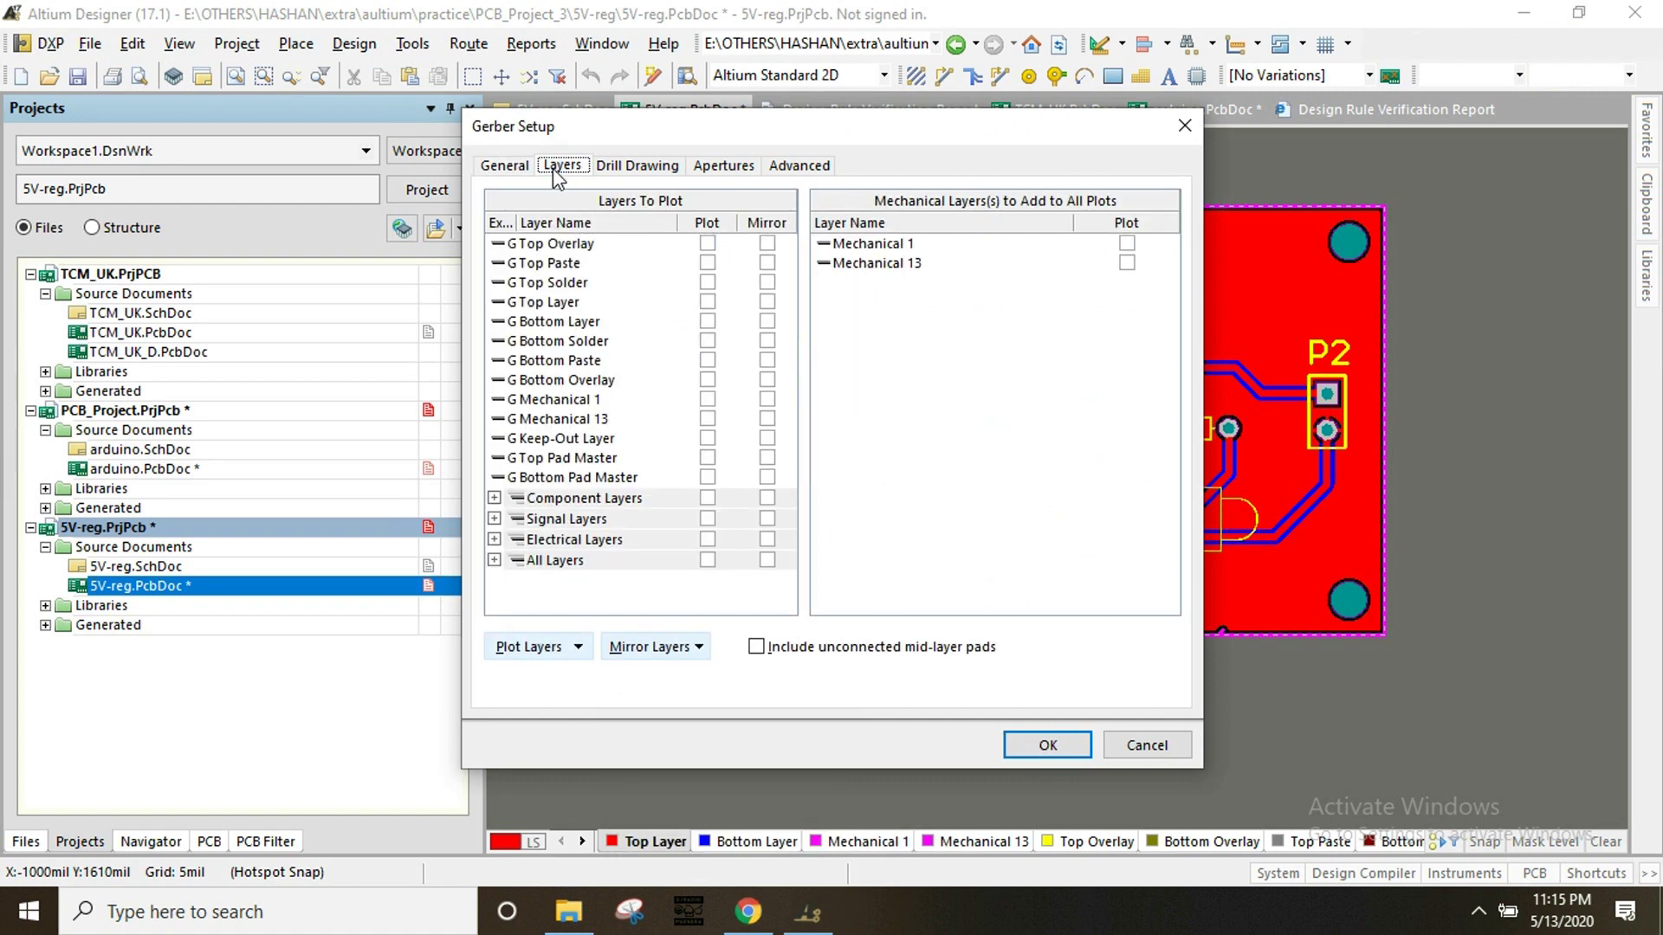
left_click(557, 651)
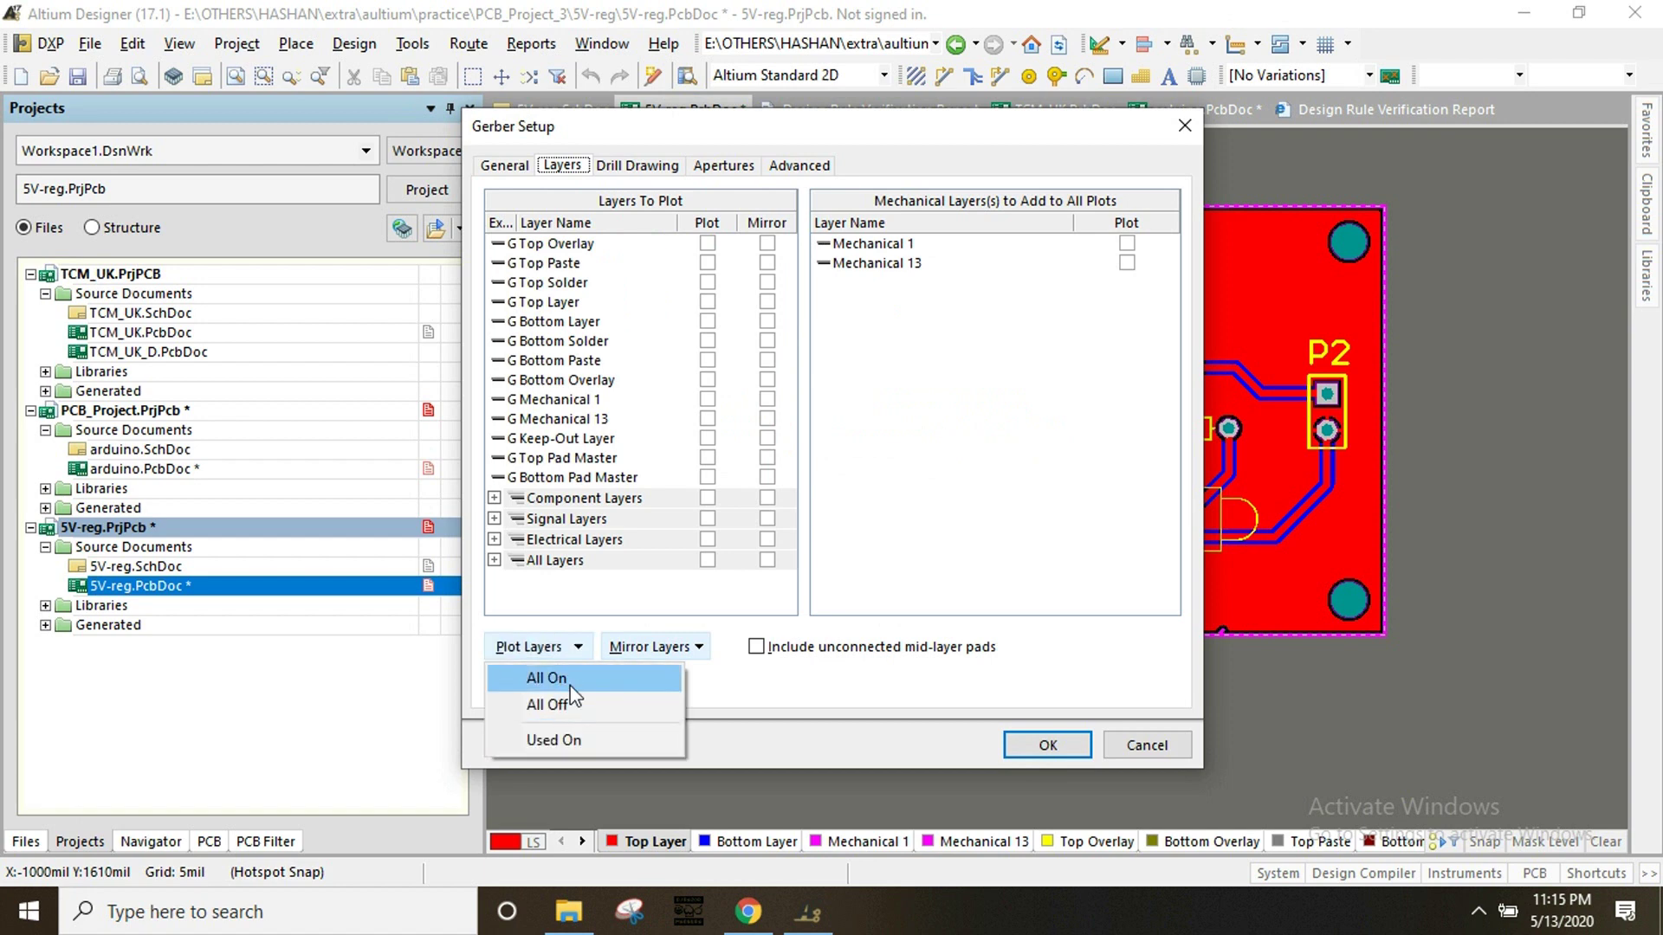
left_click(570, 683)
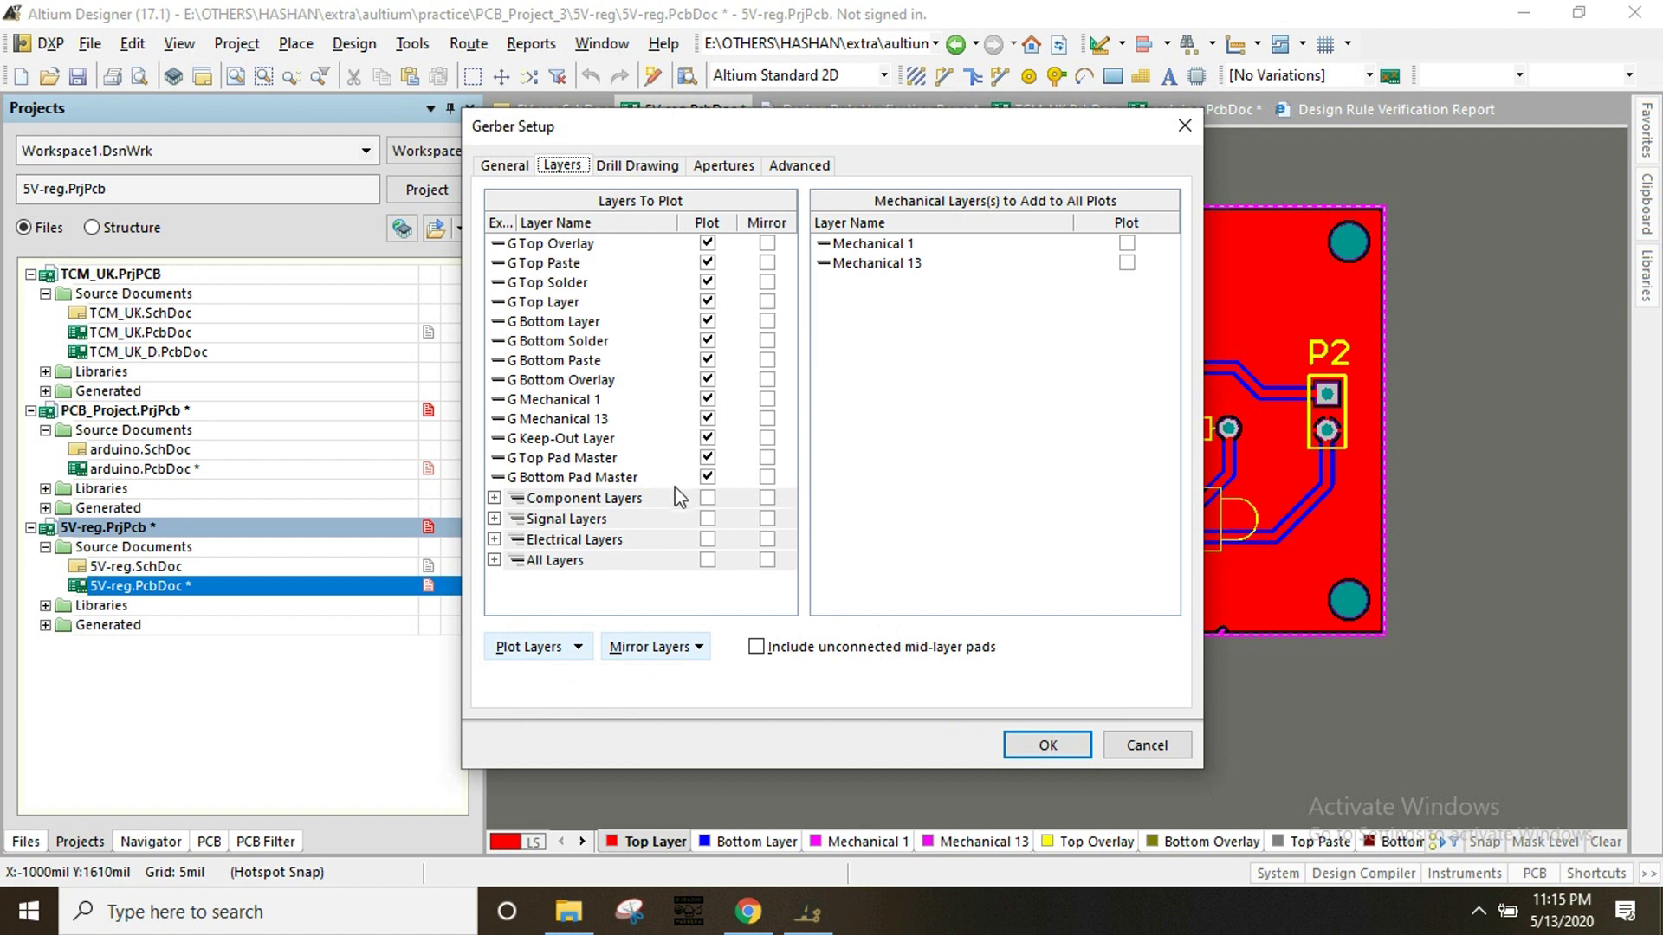
left_click(659, 165)
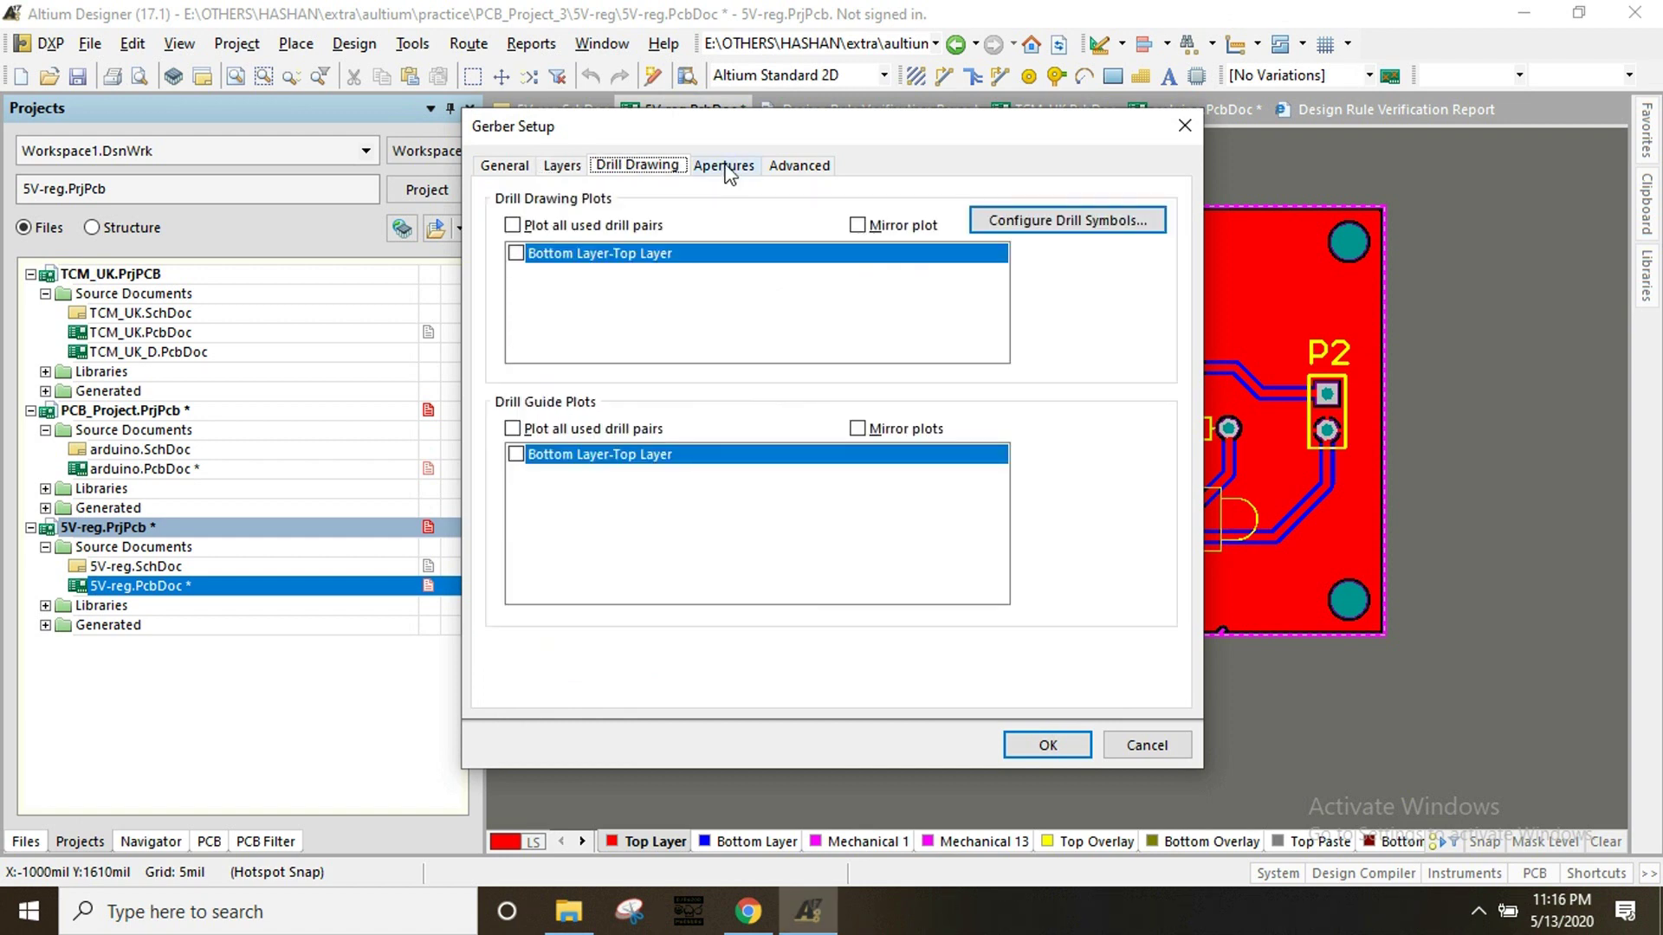
left_click(727, 166)
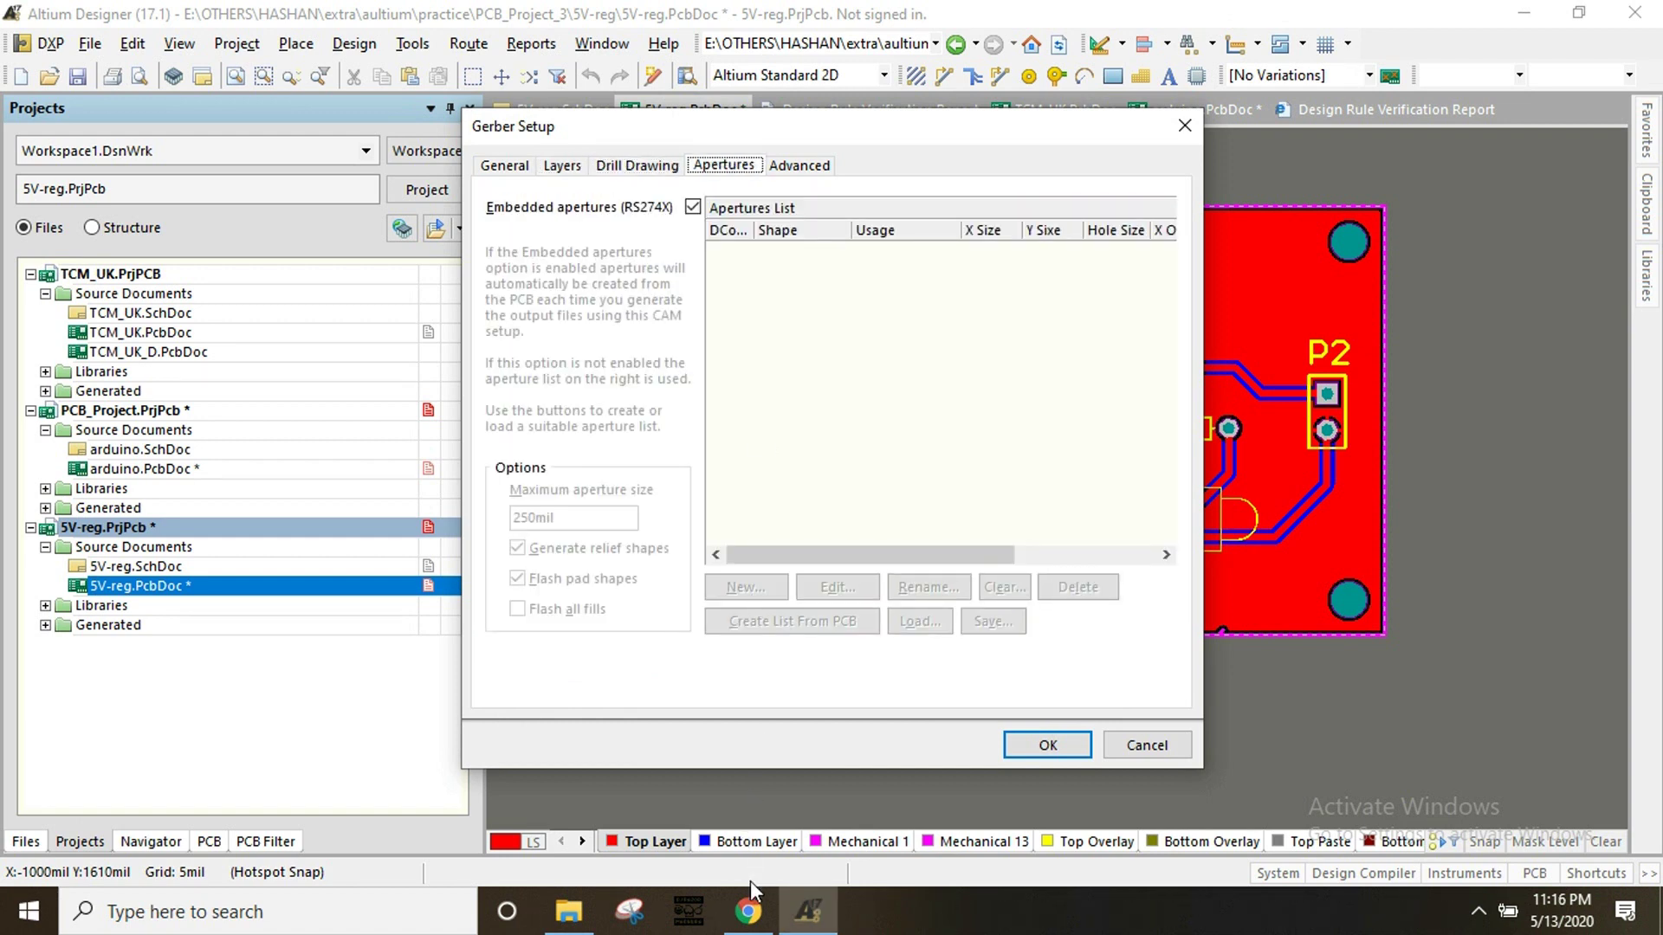
left_click(750, 914)
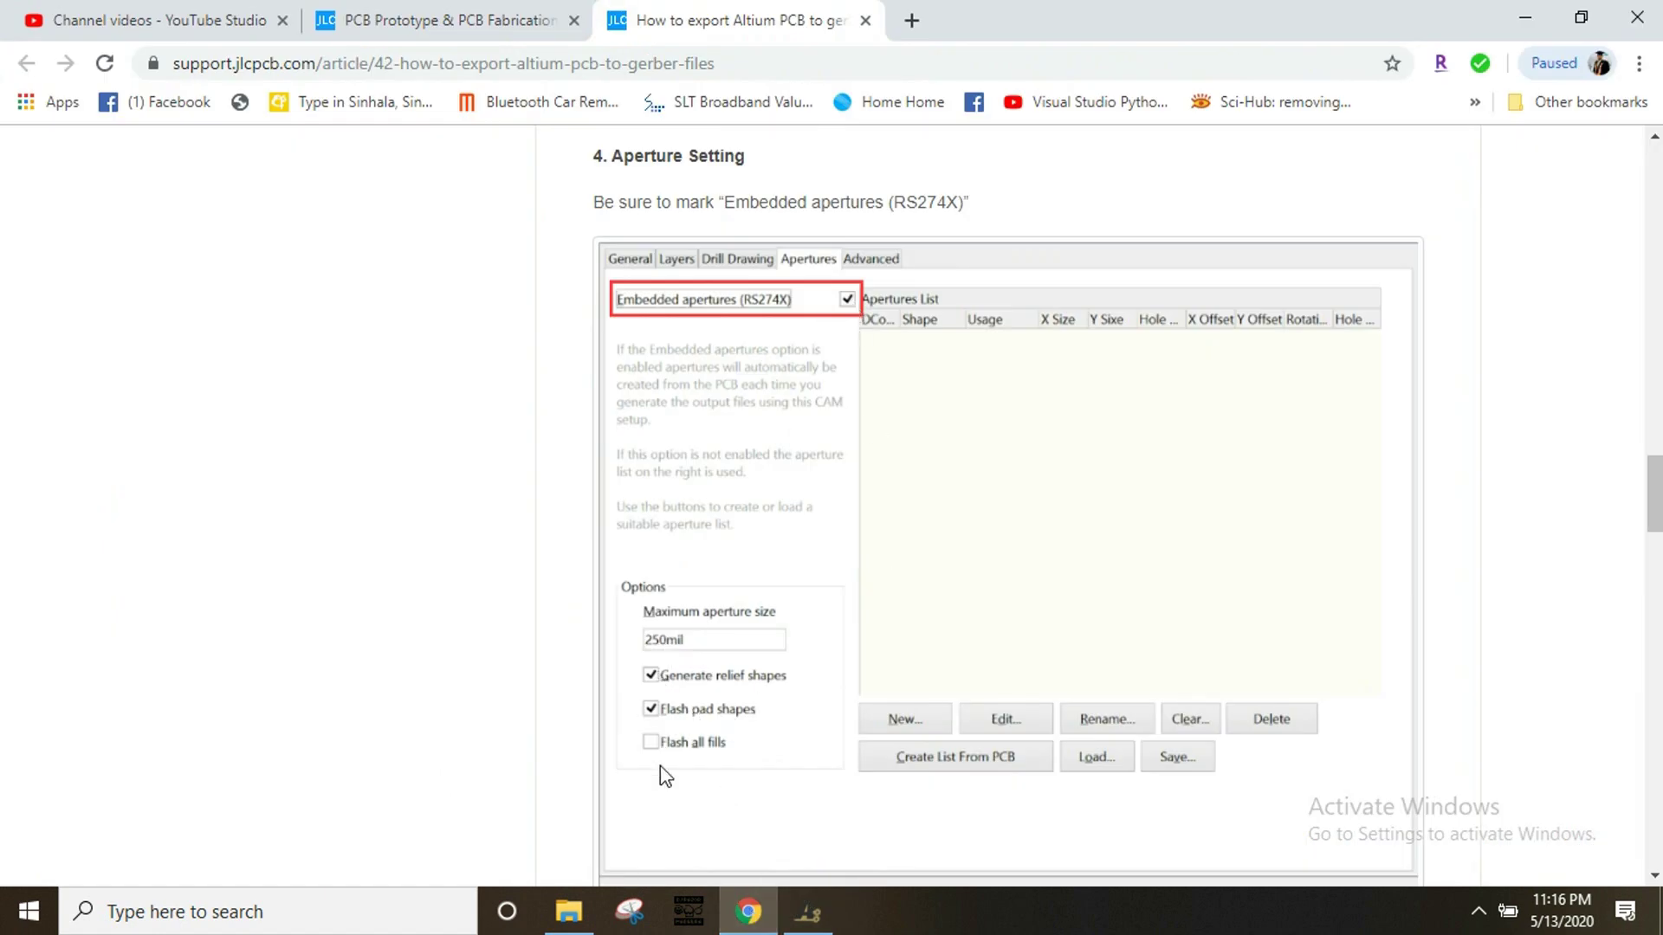
Step: Bring up the guide's Advanced Setting step with its 20000x16000mil film size
left_click(812, 918)
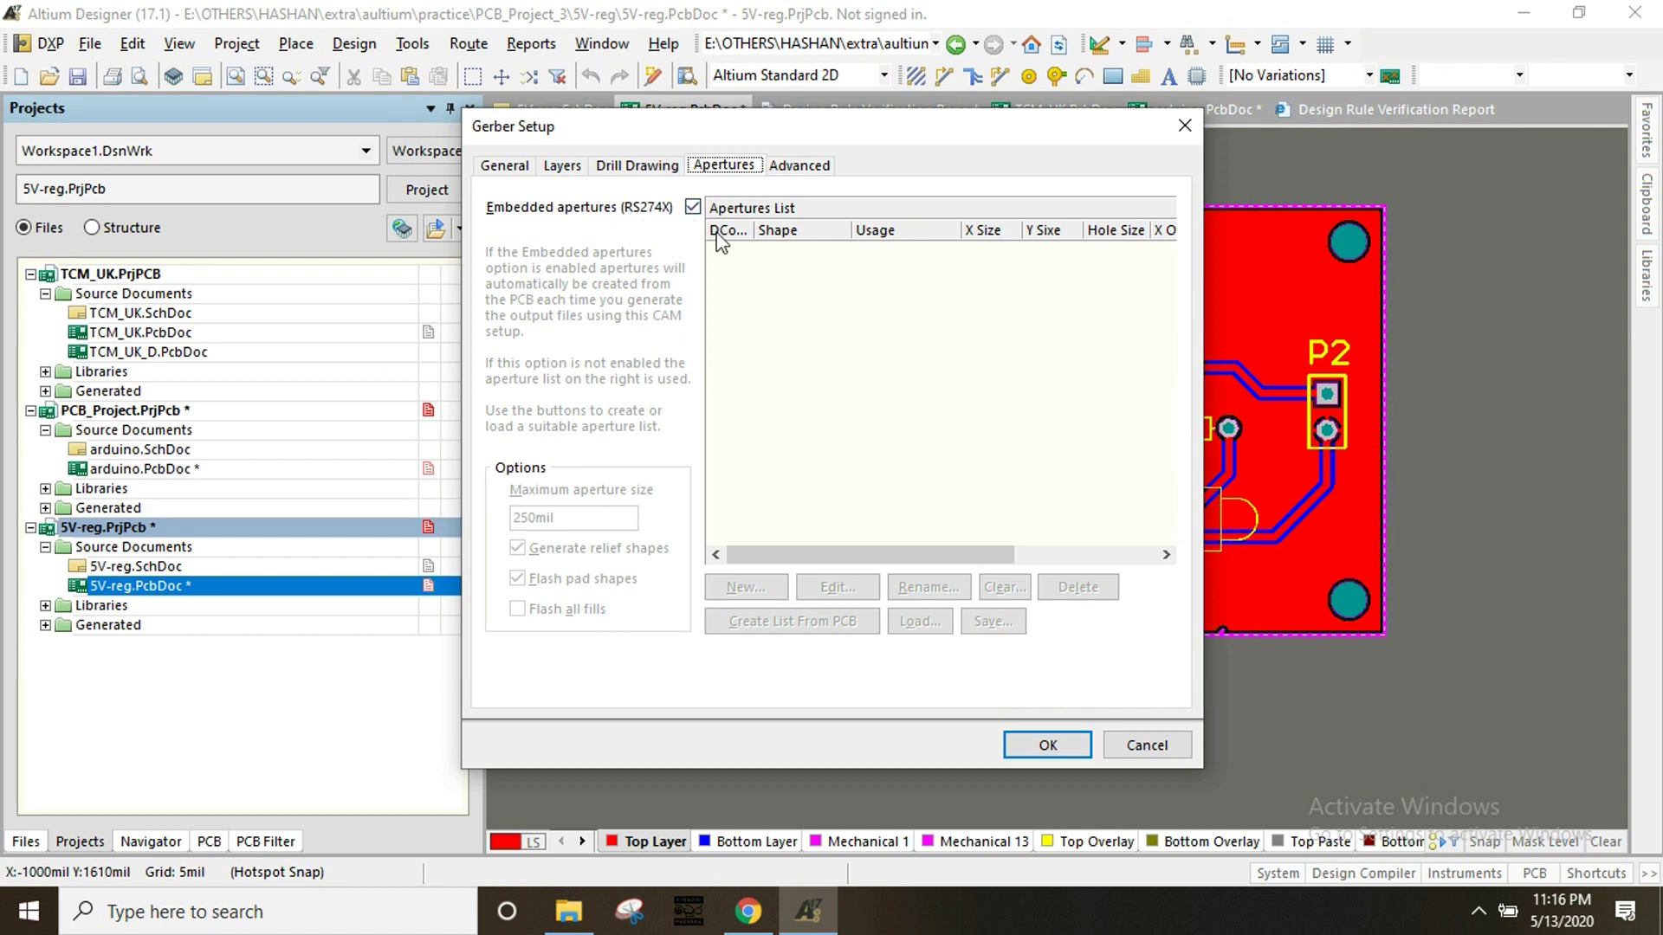
left_click(749, 912)
scroll(767, 665, "down", 9)
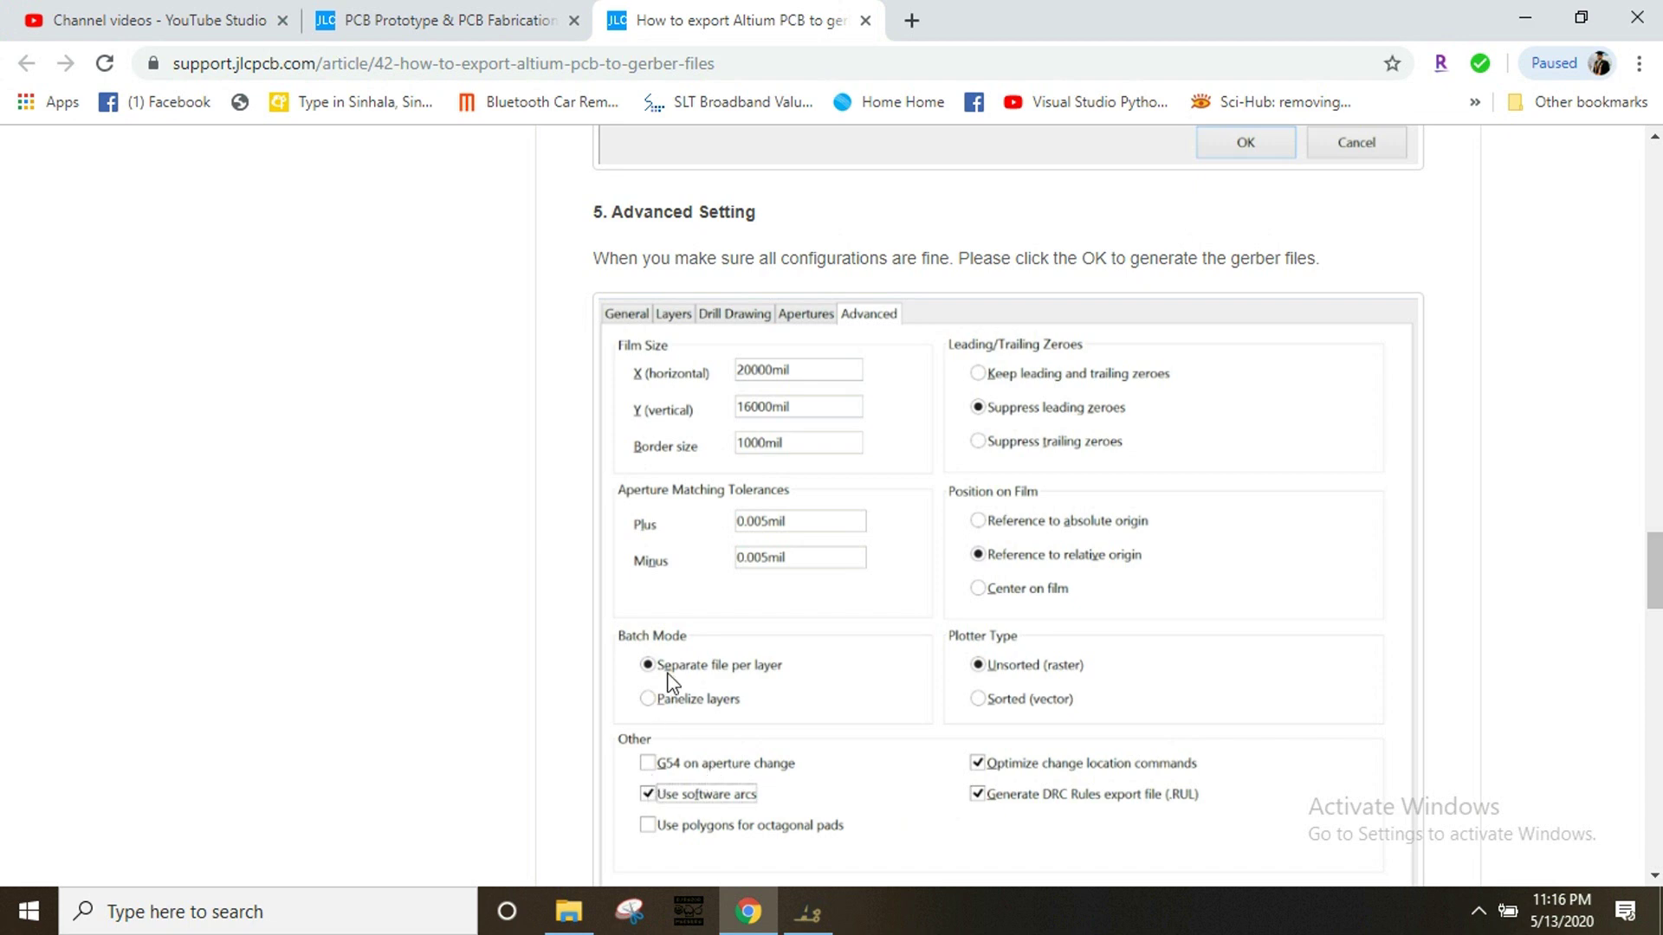
Step: Enable Use software arcs in the Advanced settings and generate the Gerber files as CAMtastic1.Cam
left_click(827, 929)
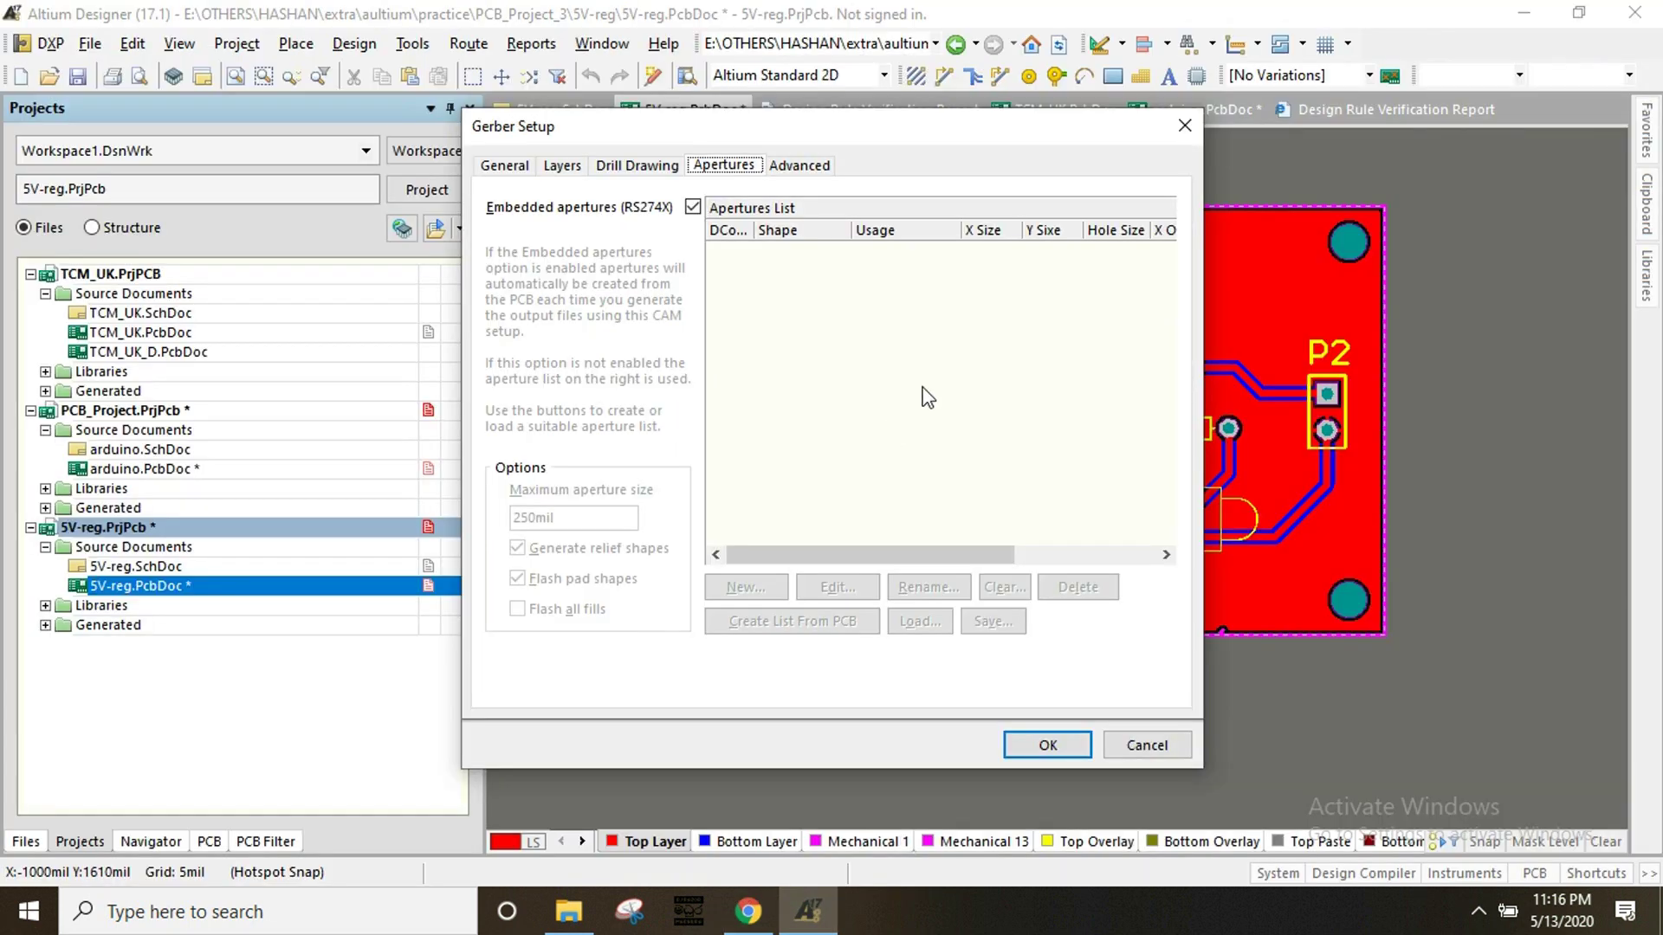
left_click(799, 165)
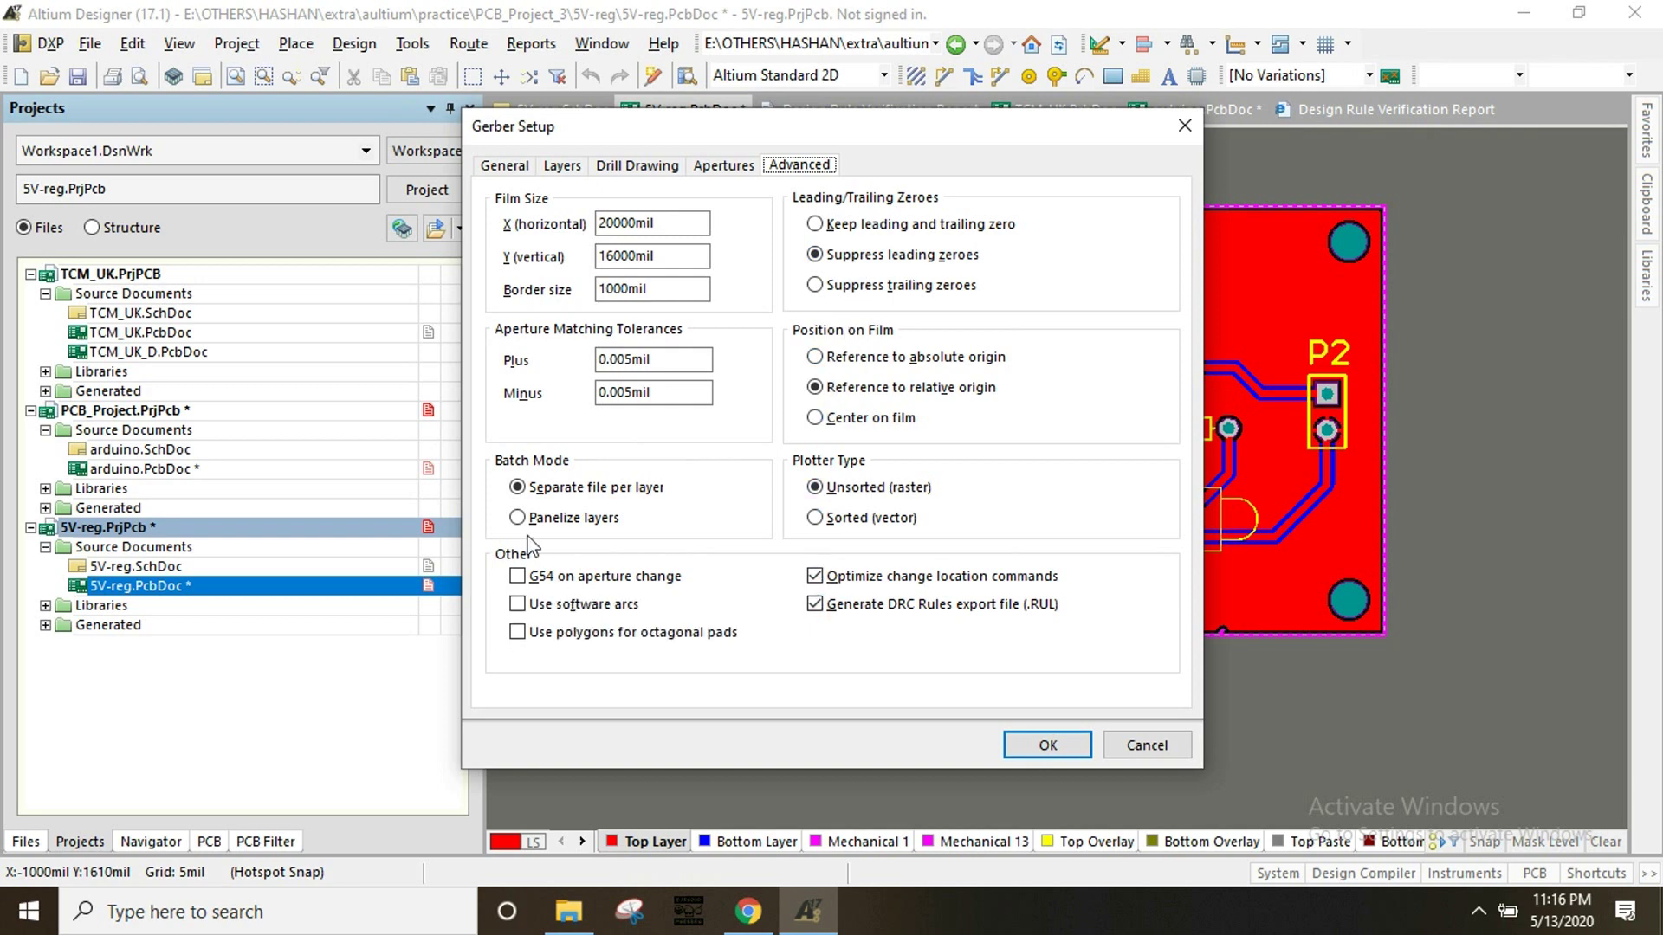
left_click(752, 919)
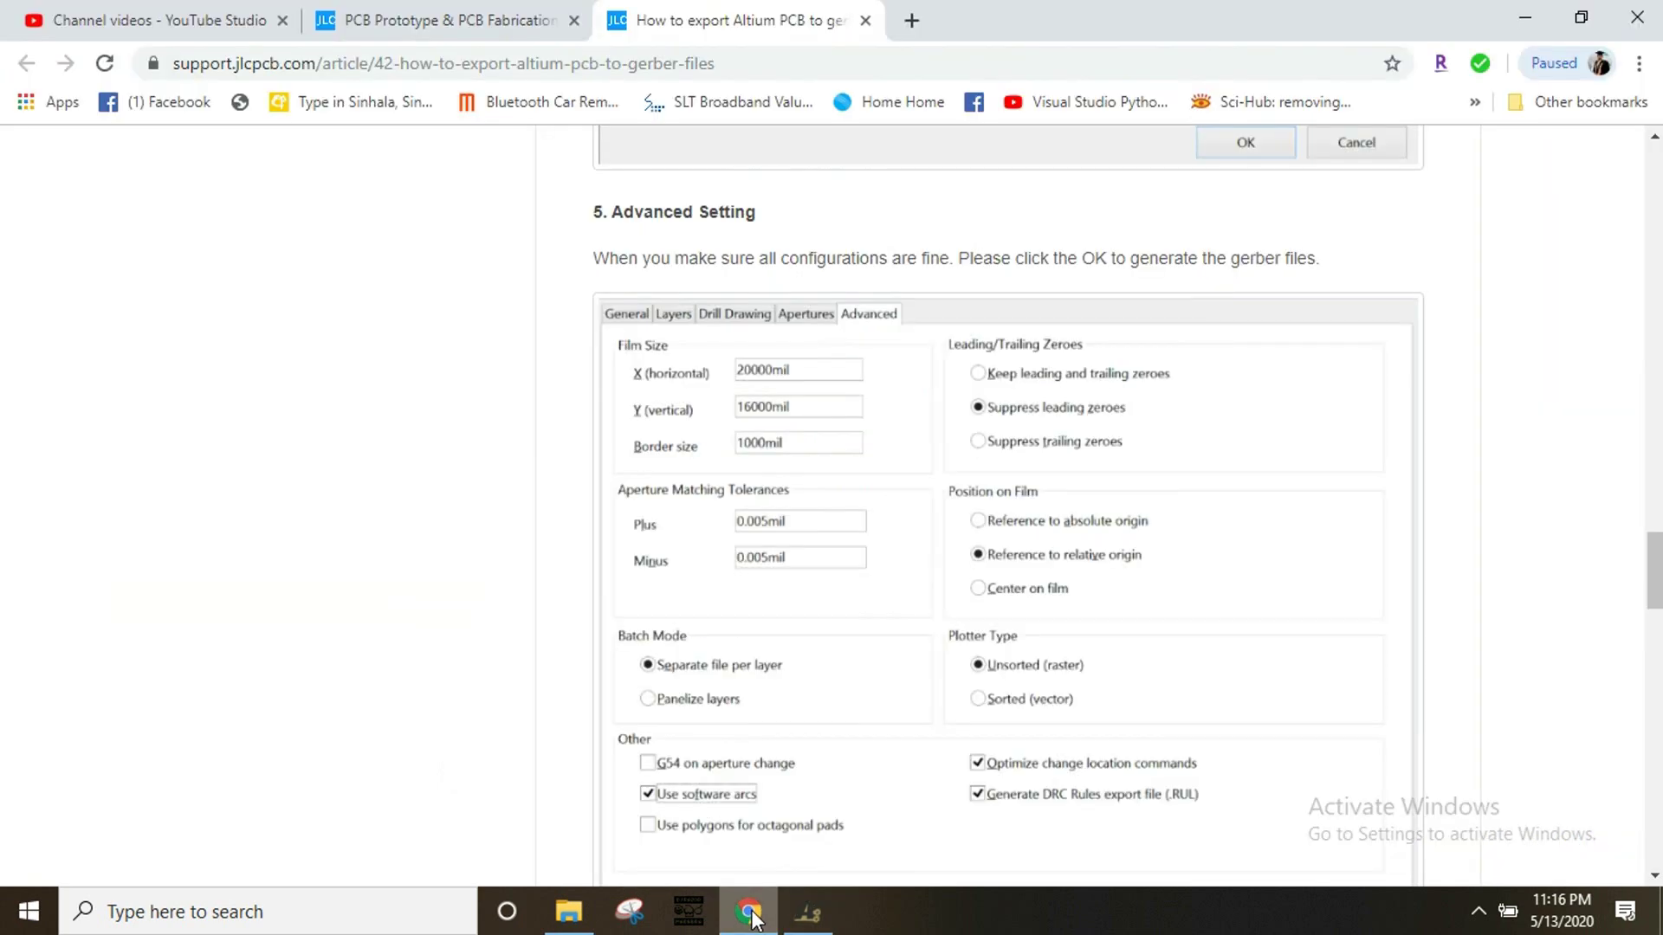
left_click(807, 914)
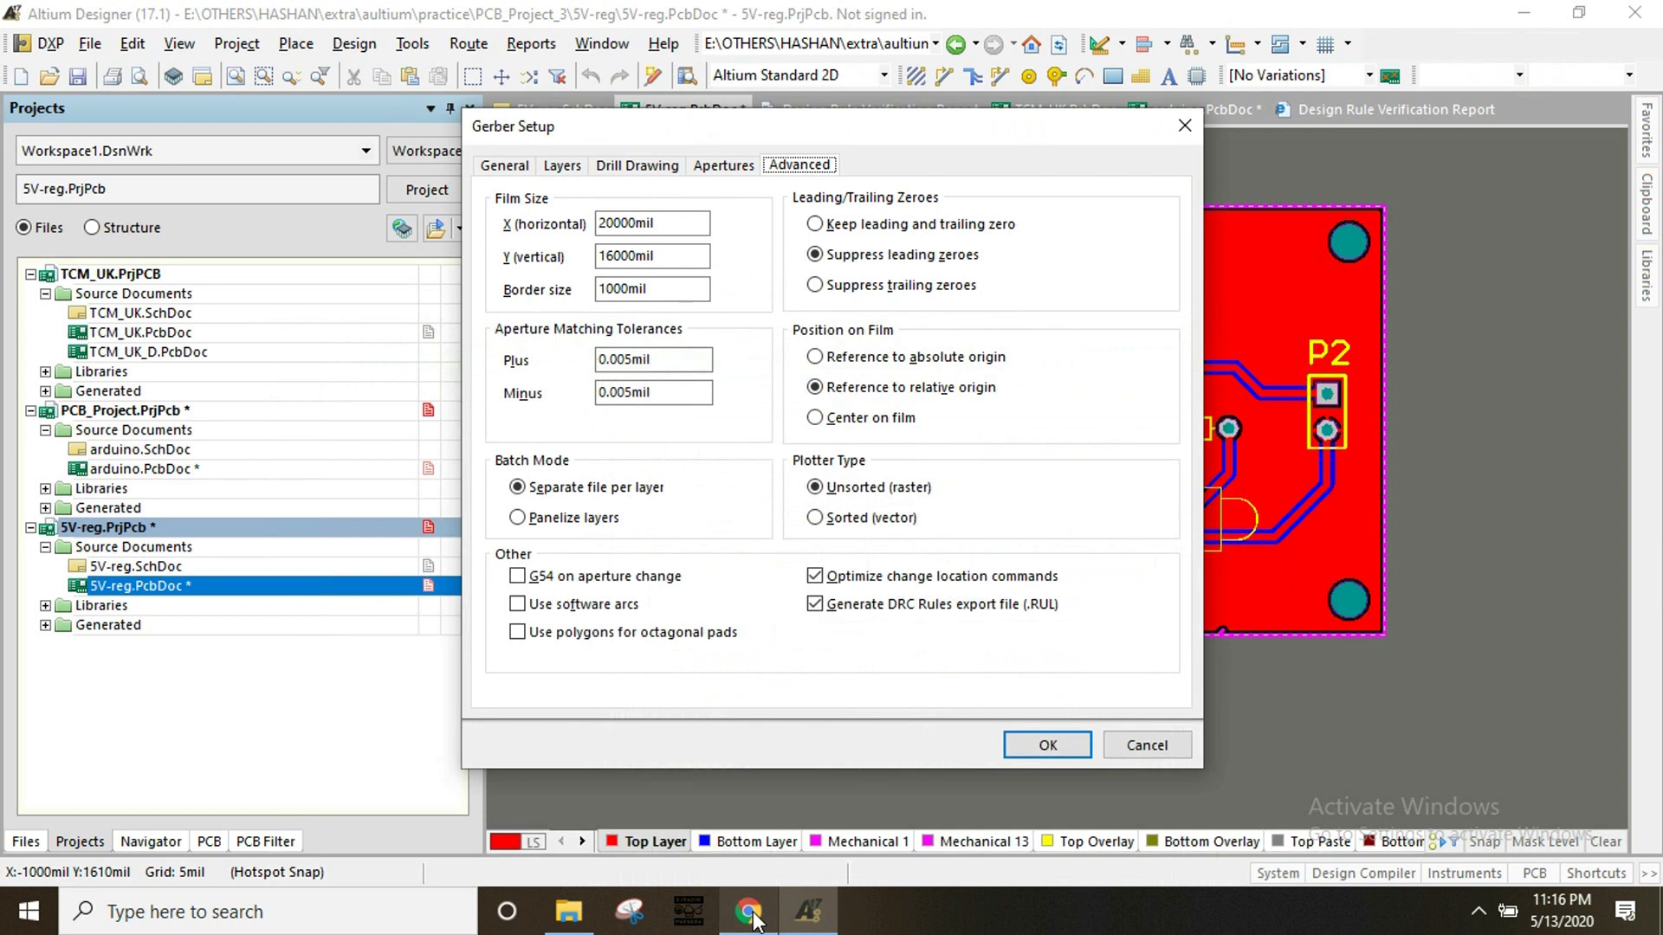
left_click(518, 604)
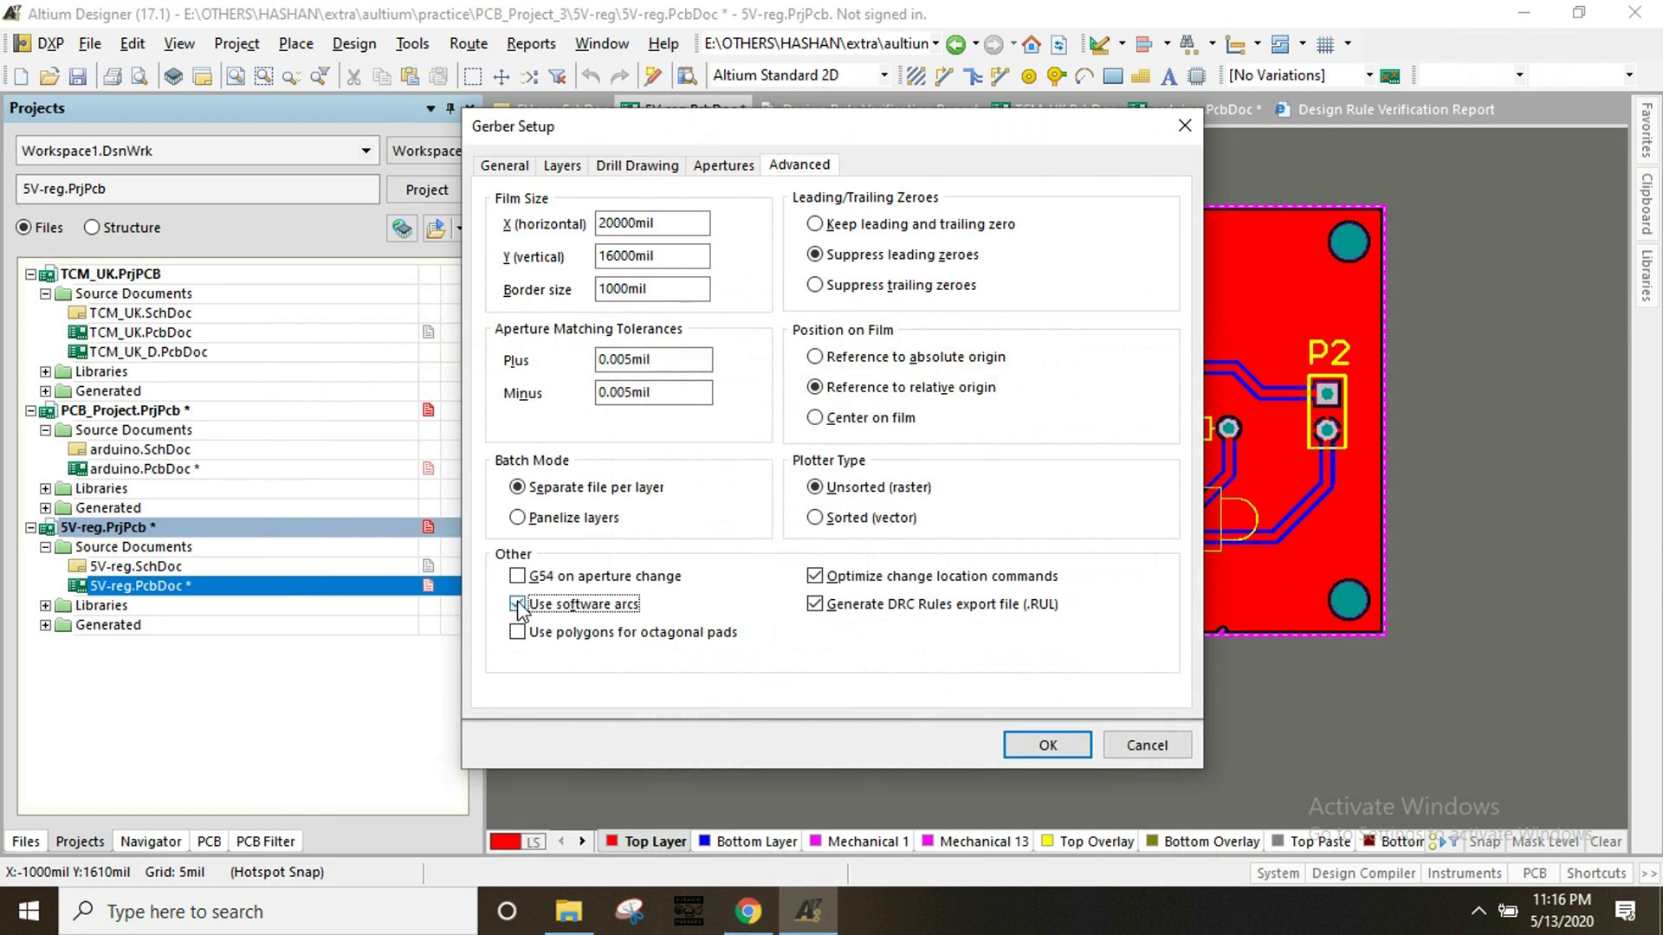
left_click(1047, 745)
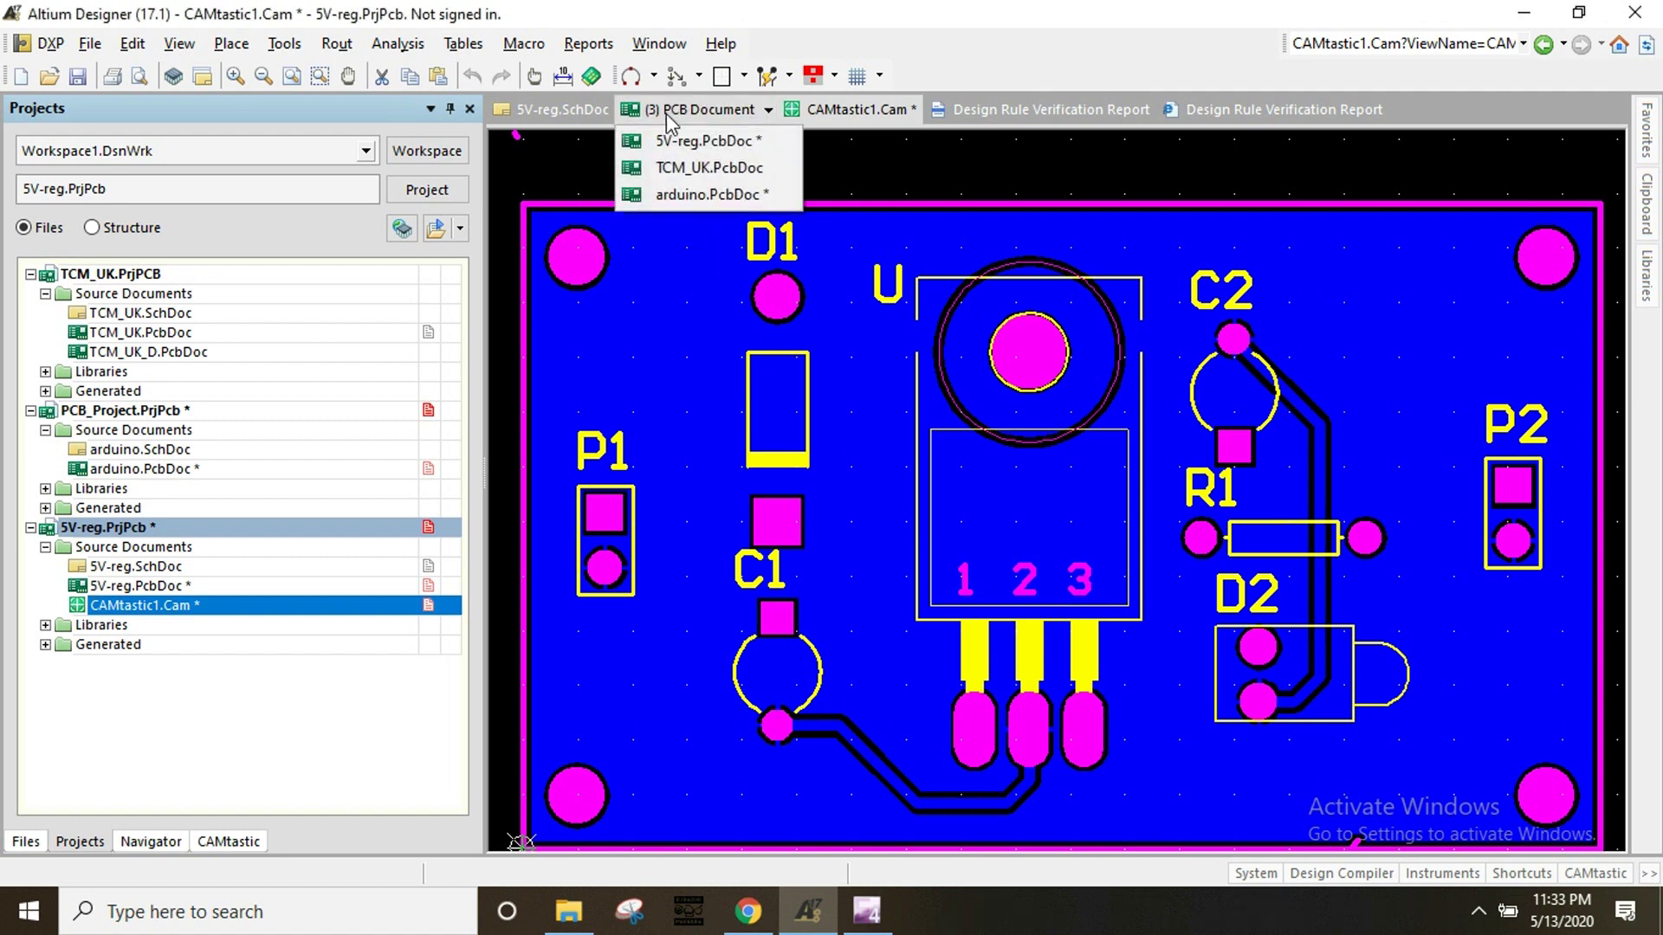
Step: Switch back to the 5V-reg.PcbDoc board and bring up the Fabrication Outputs menu
left_click(667, 139)
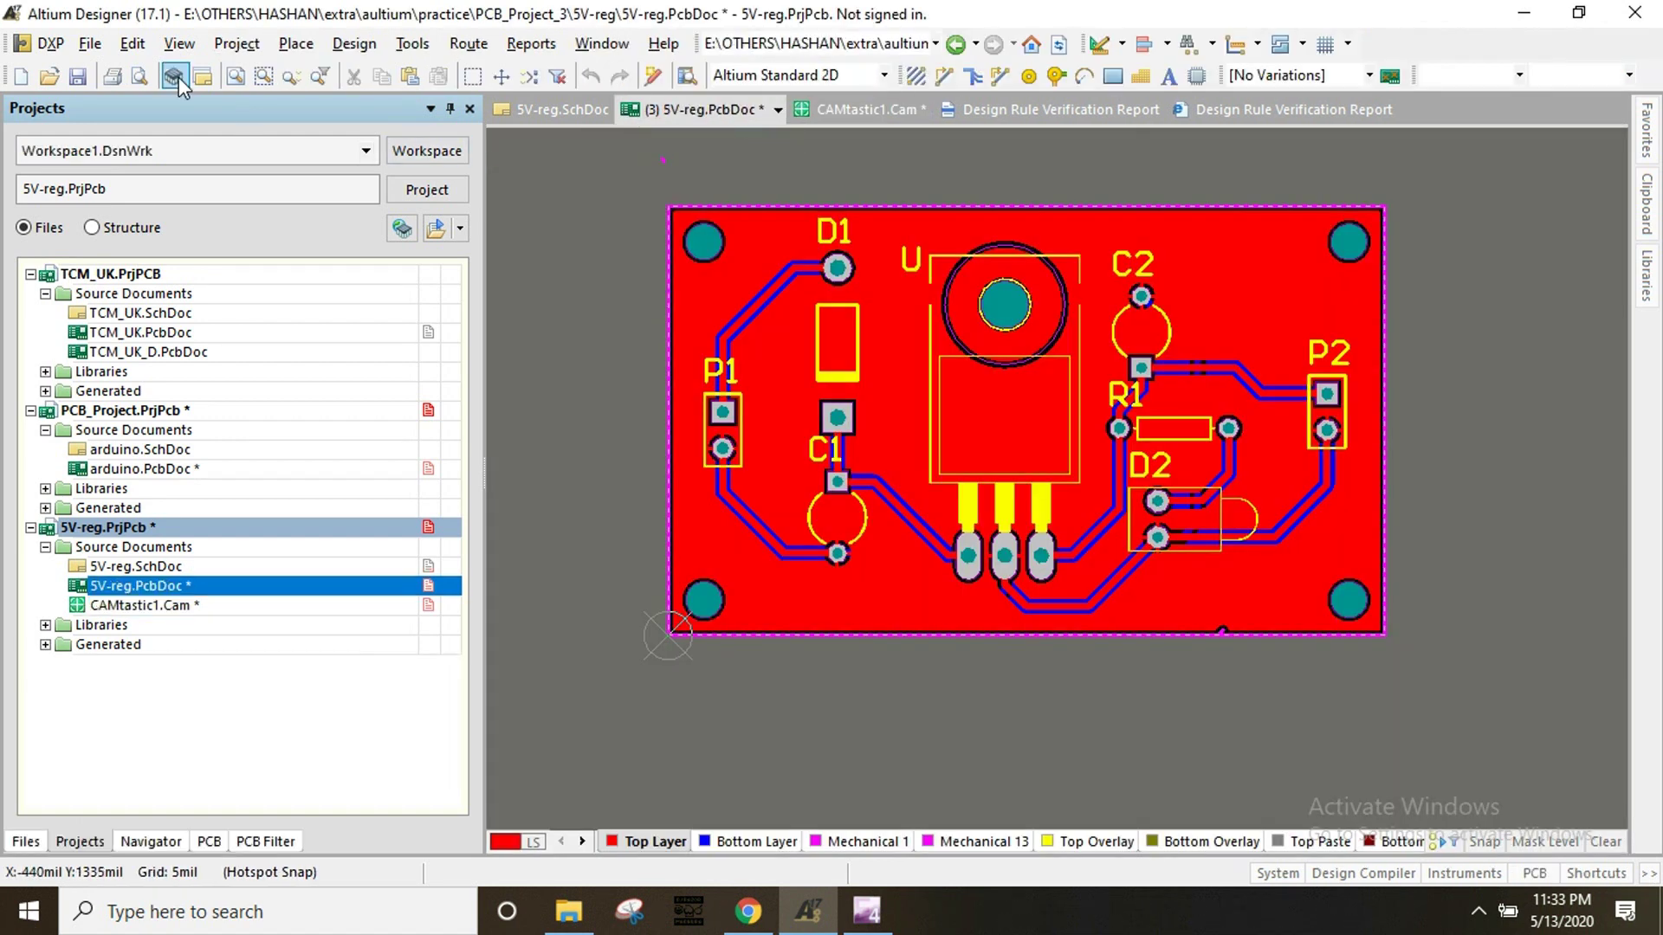
left_click(90, 45)
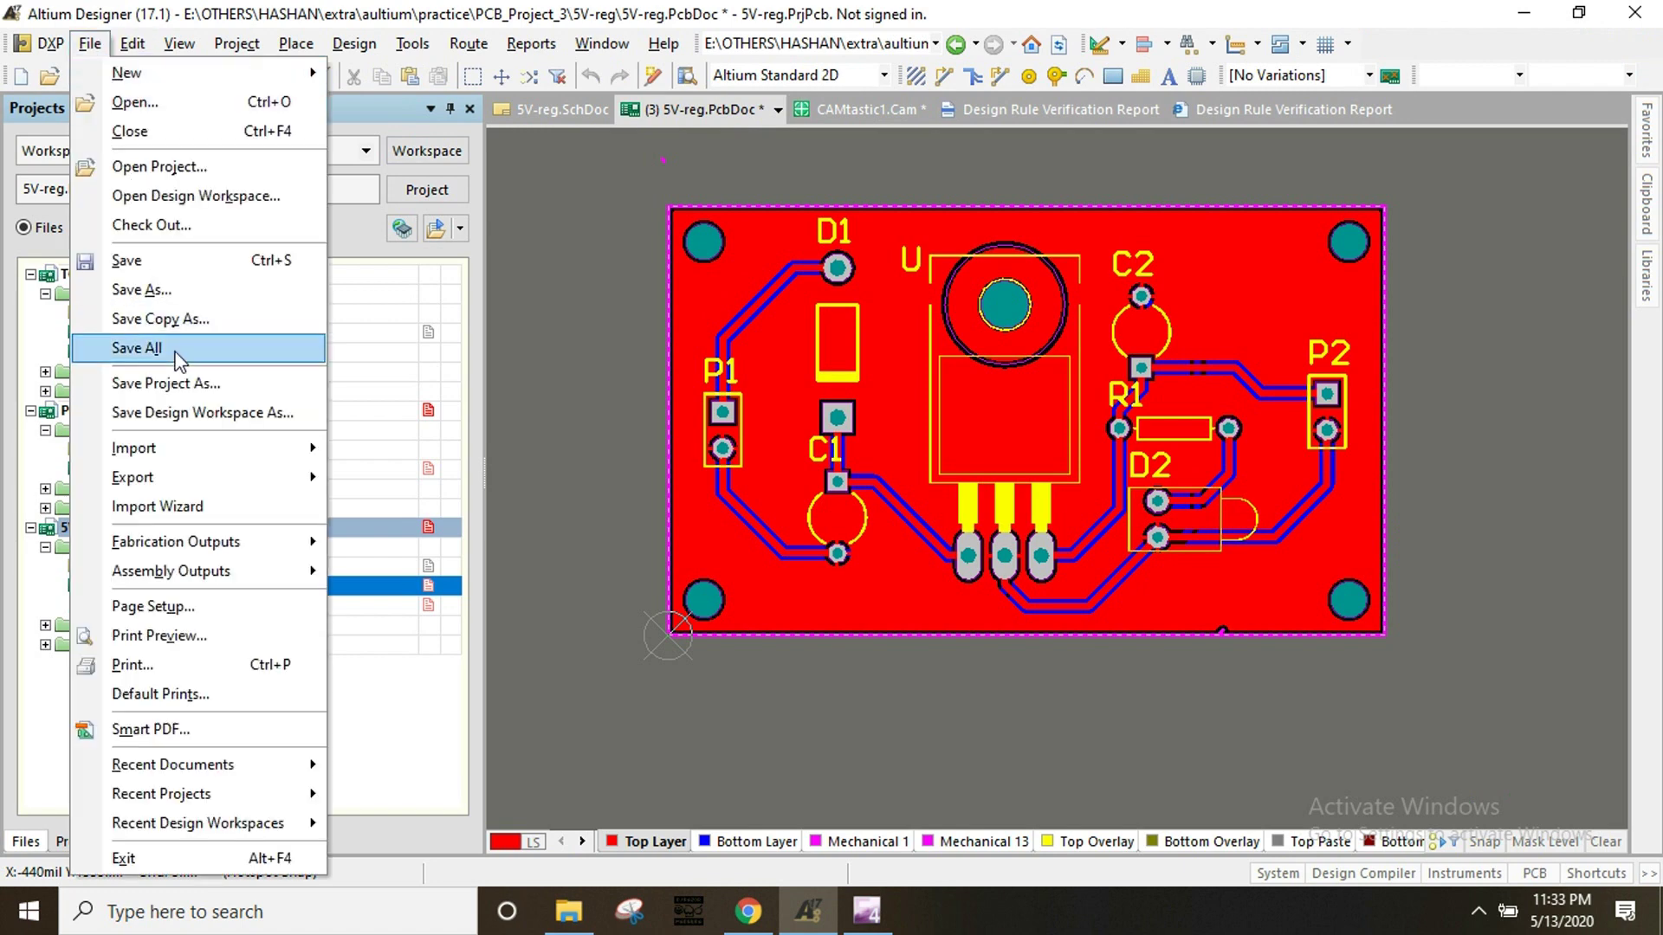
mouse_move(246, 558)
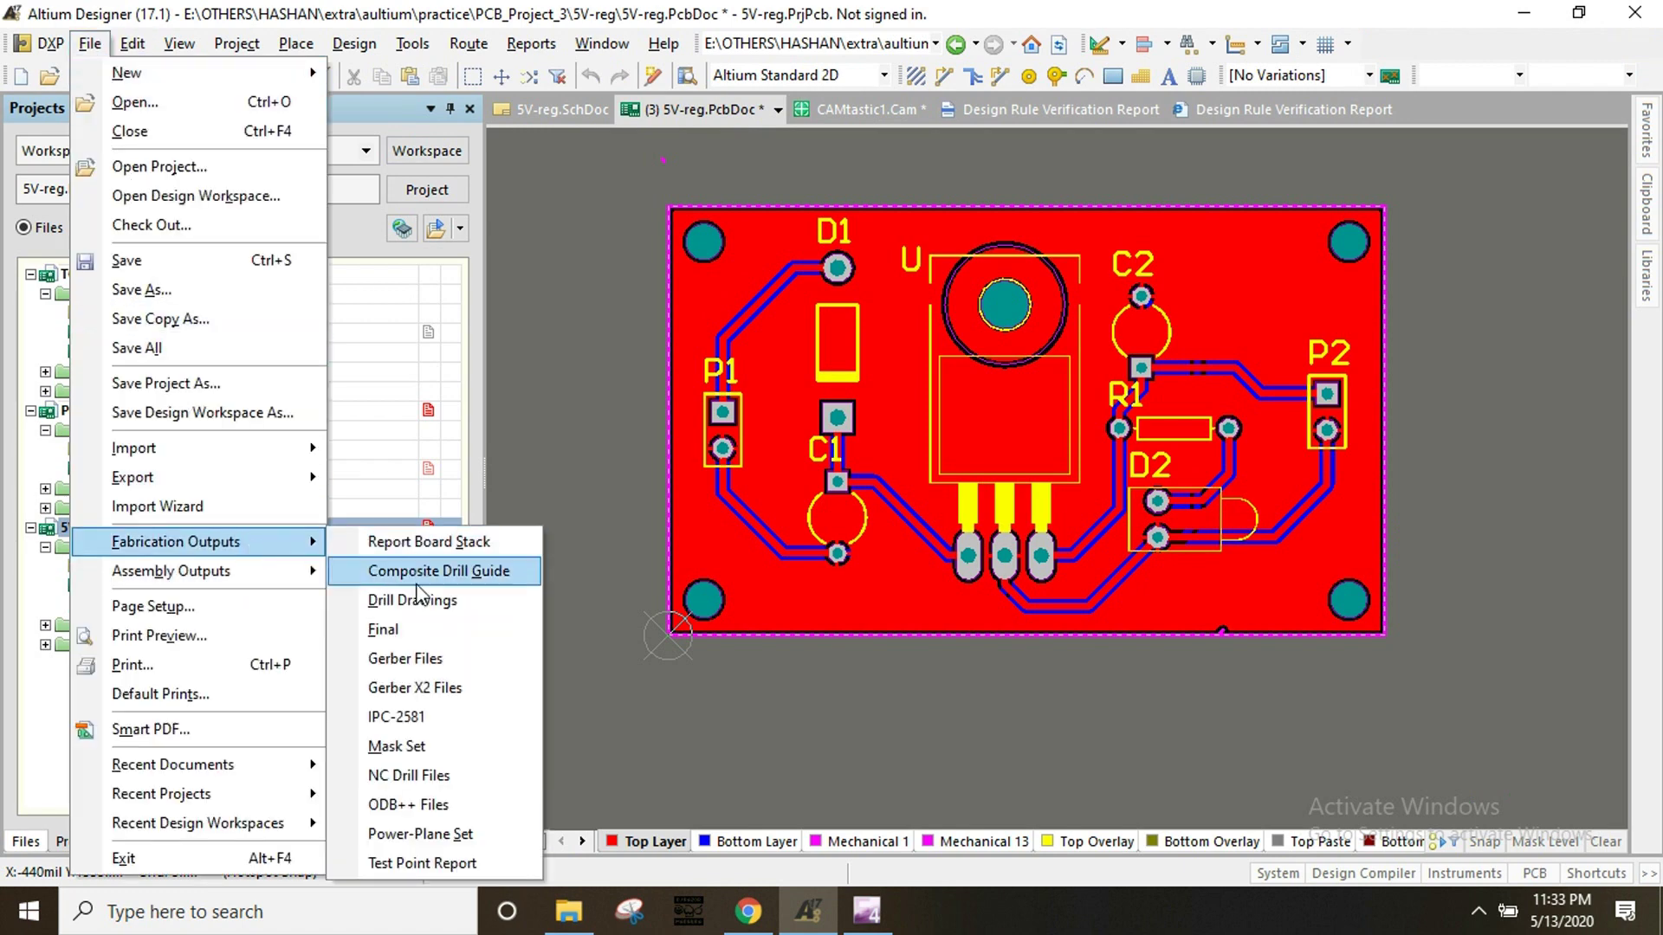
Step: Export NC drill files in Inches with 2:5 format into a new CAM document
left_click(430, 778)
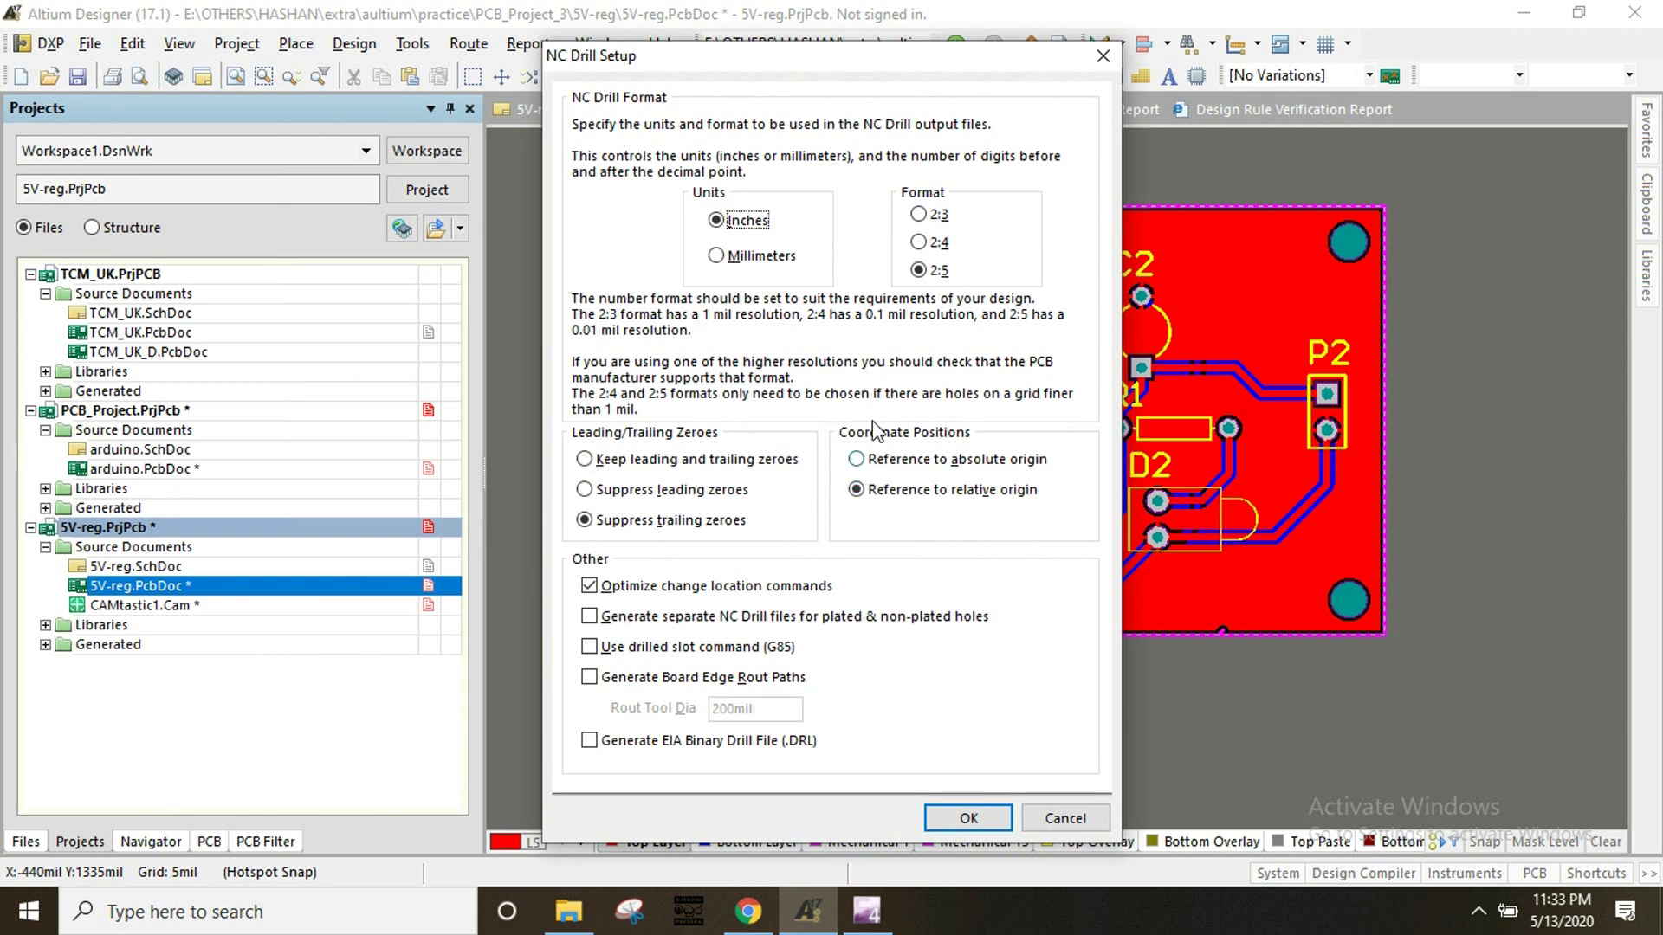
left_click(953, 814)
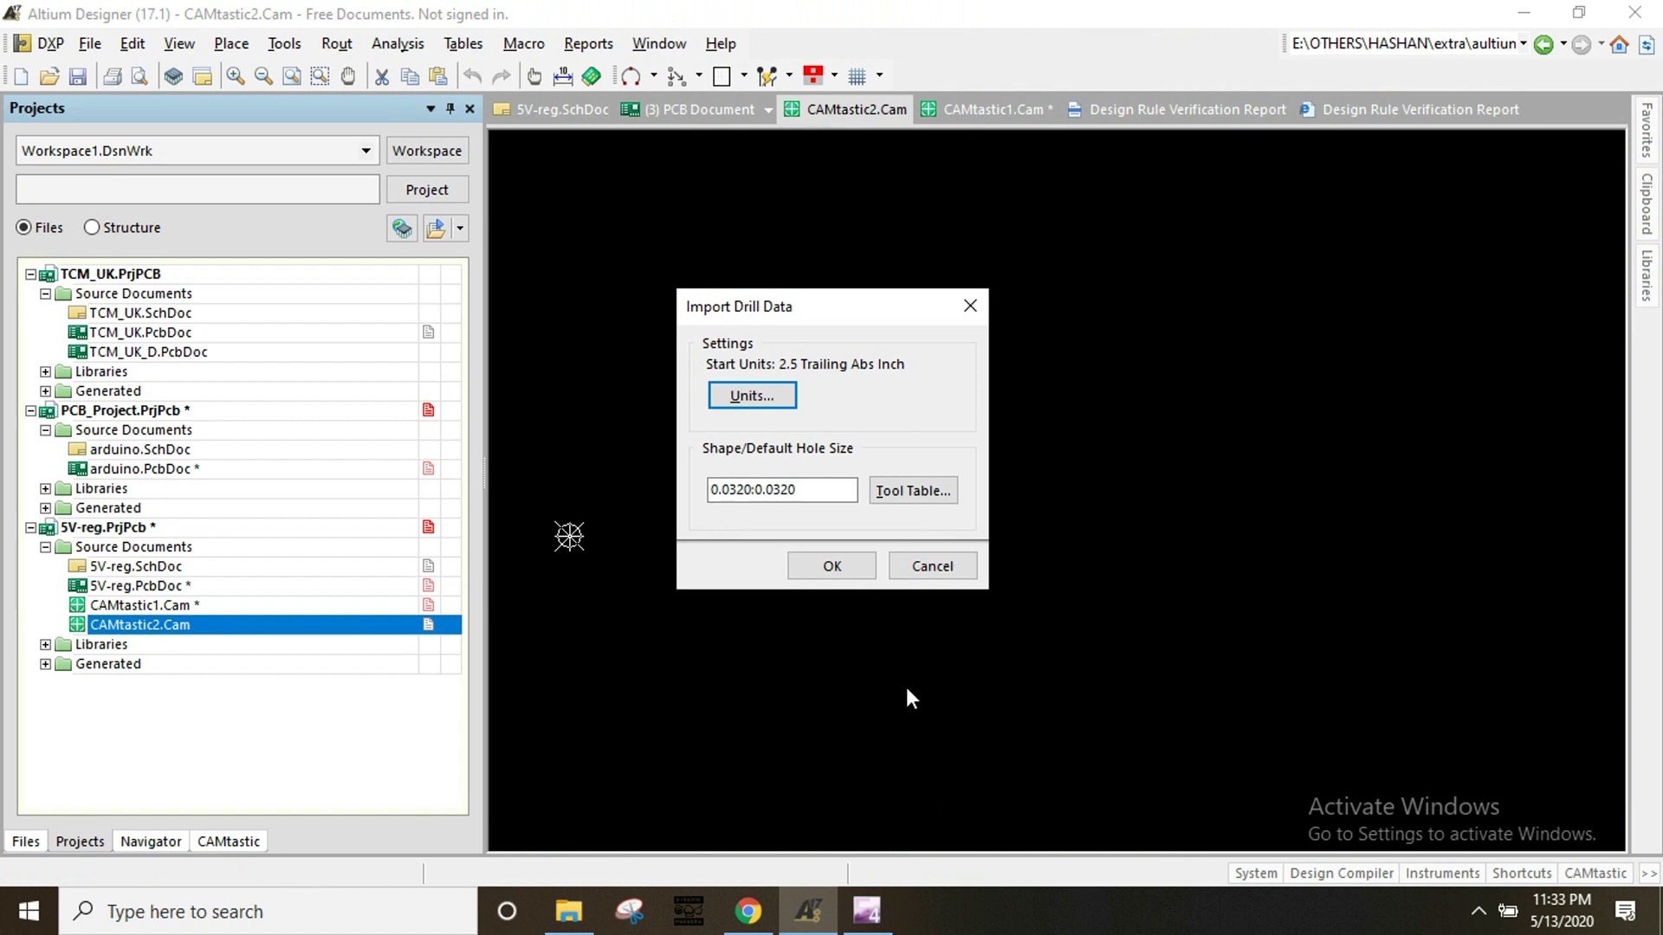
Step: Accept the Import Drill Data defaults so the drill holes appear in CAMtastic2
left_click(832, 568)
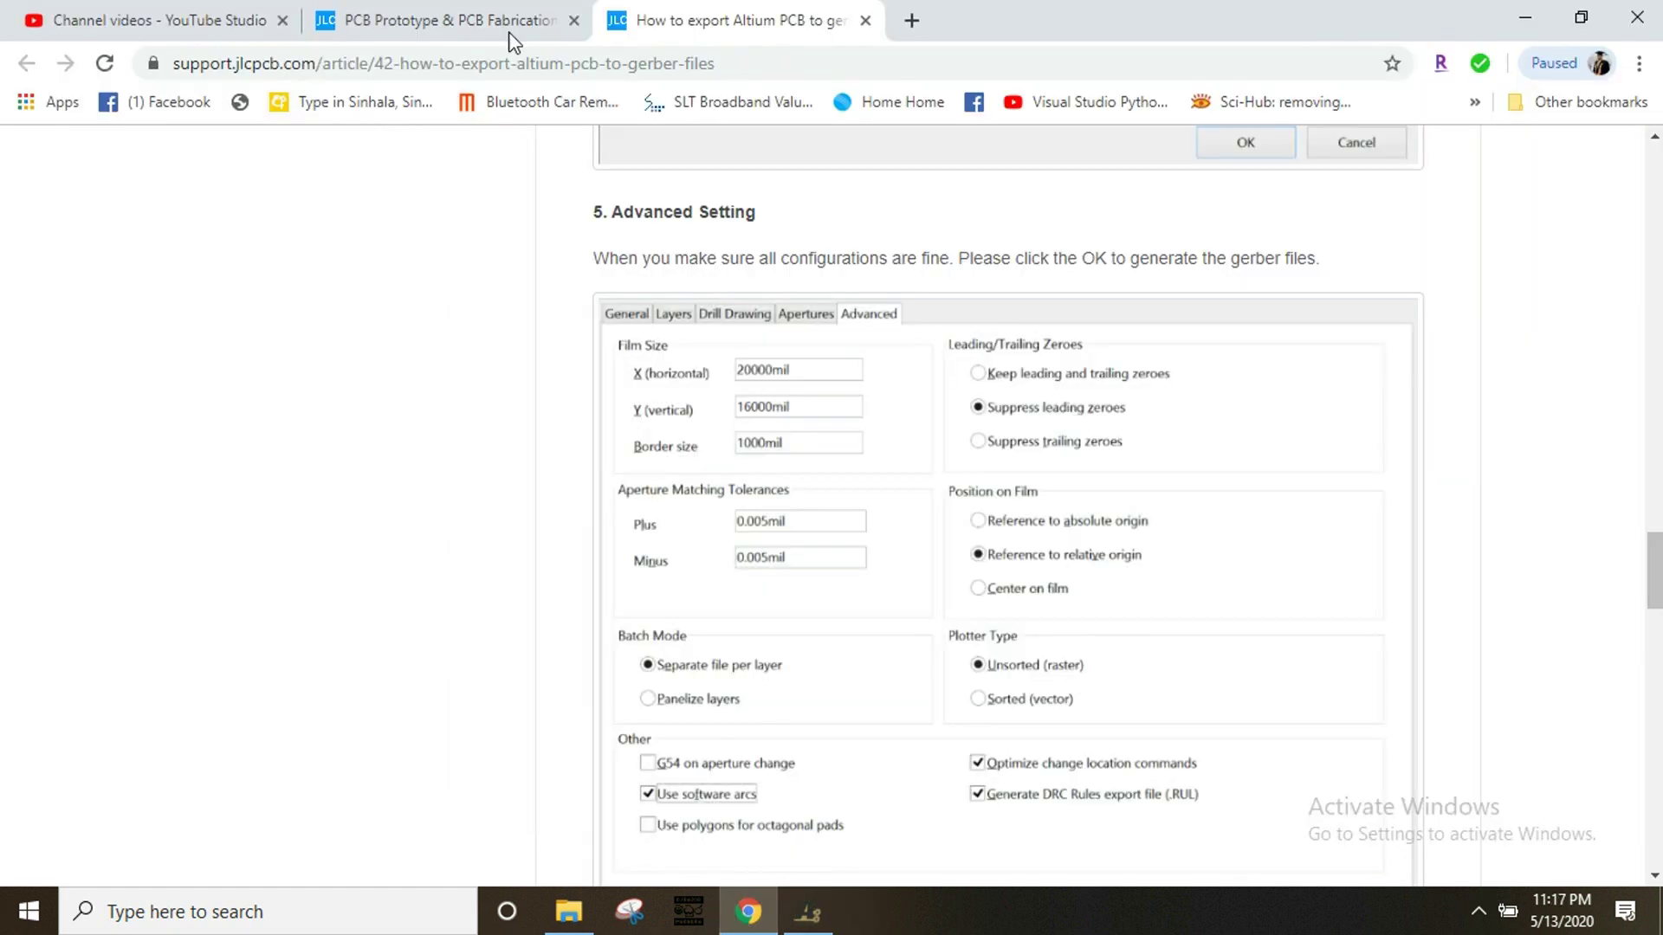
Step: Start a JLCPCB instant quote, then return to the CAMtastic1 Gerber document in Altium
left_click(509, 33)
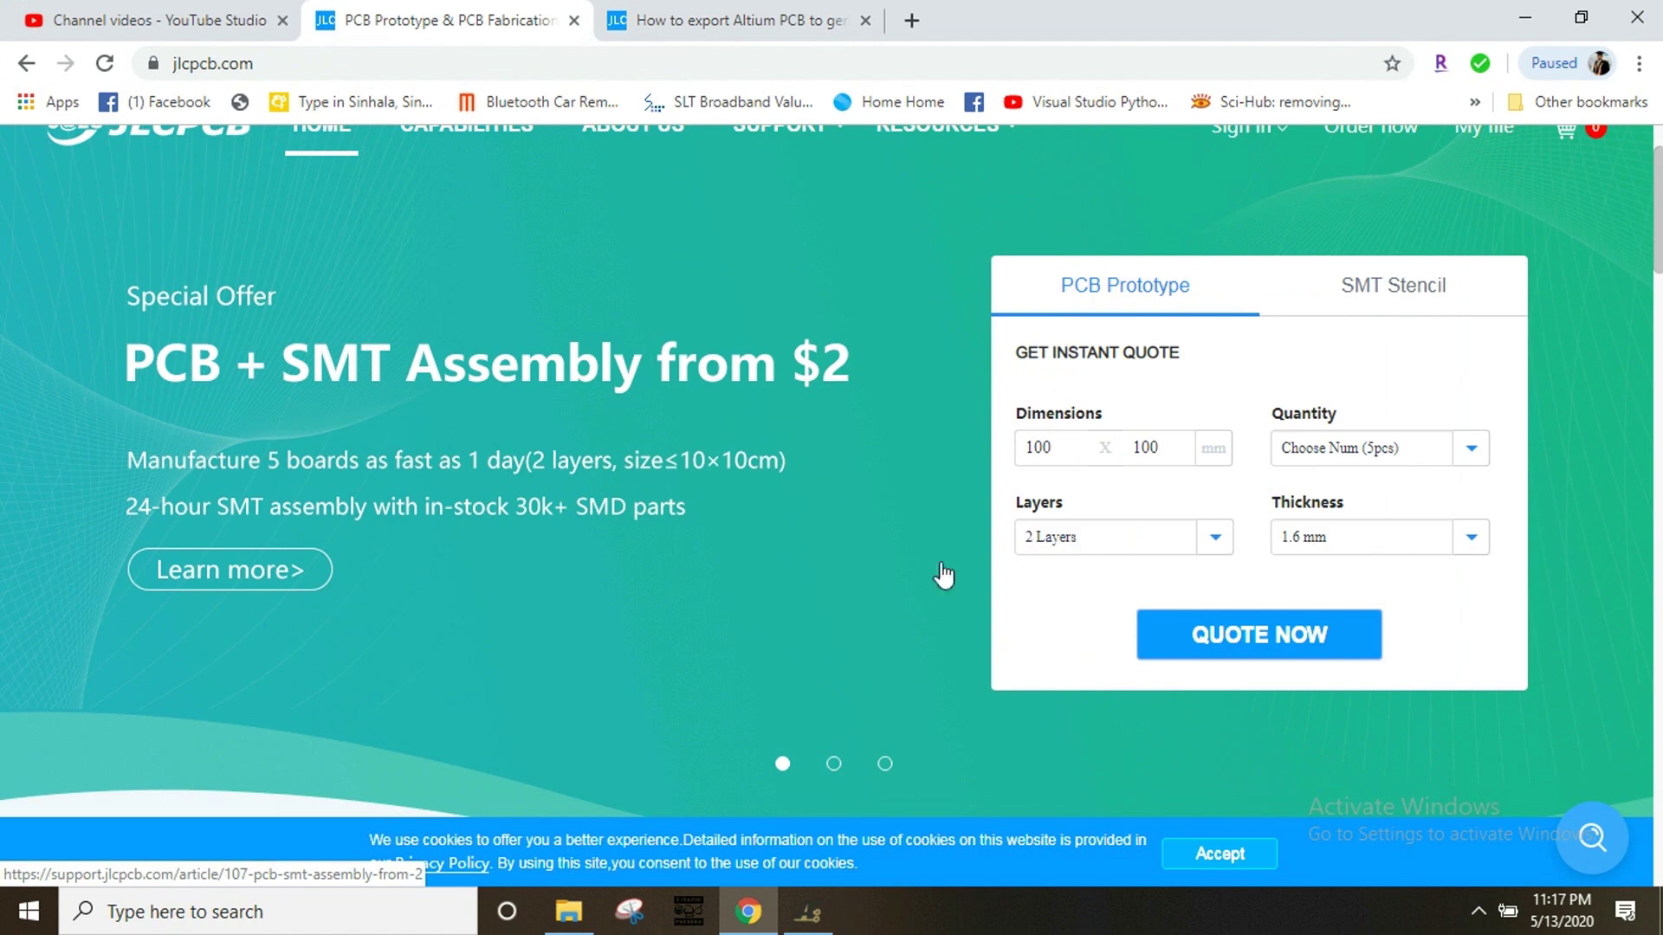
left_click(1193, 632)
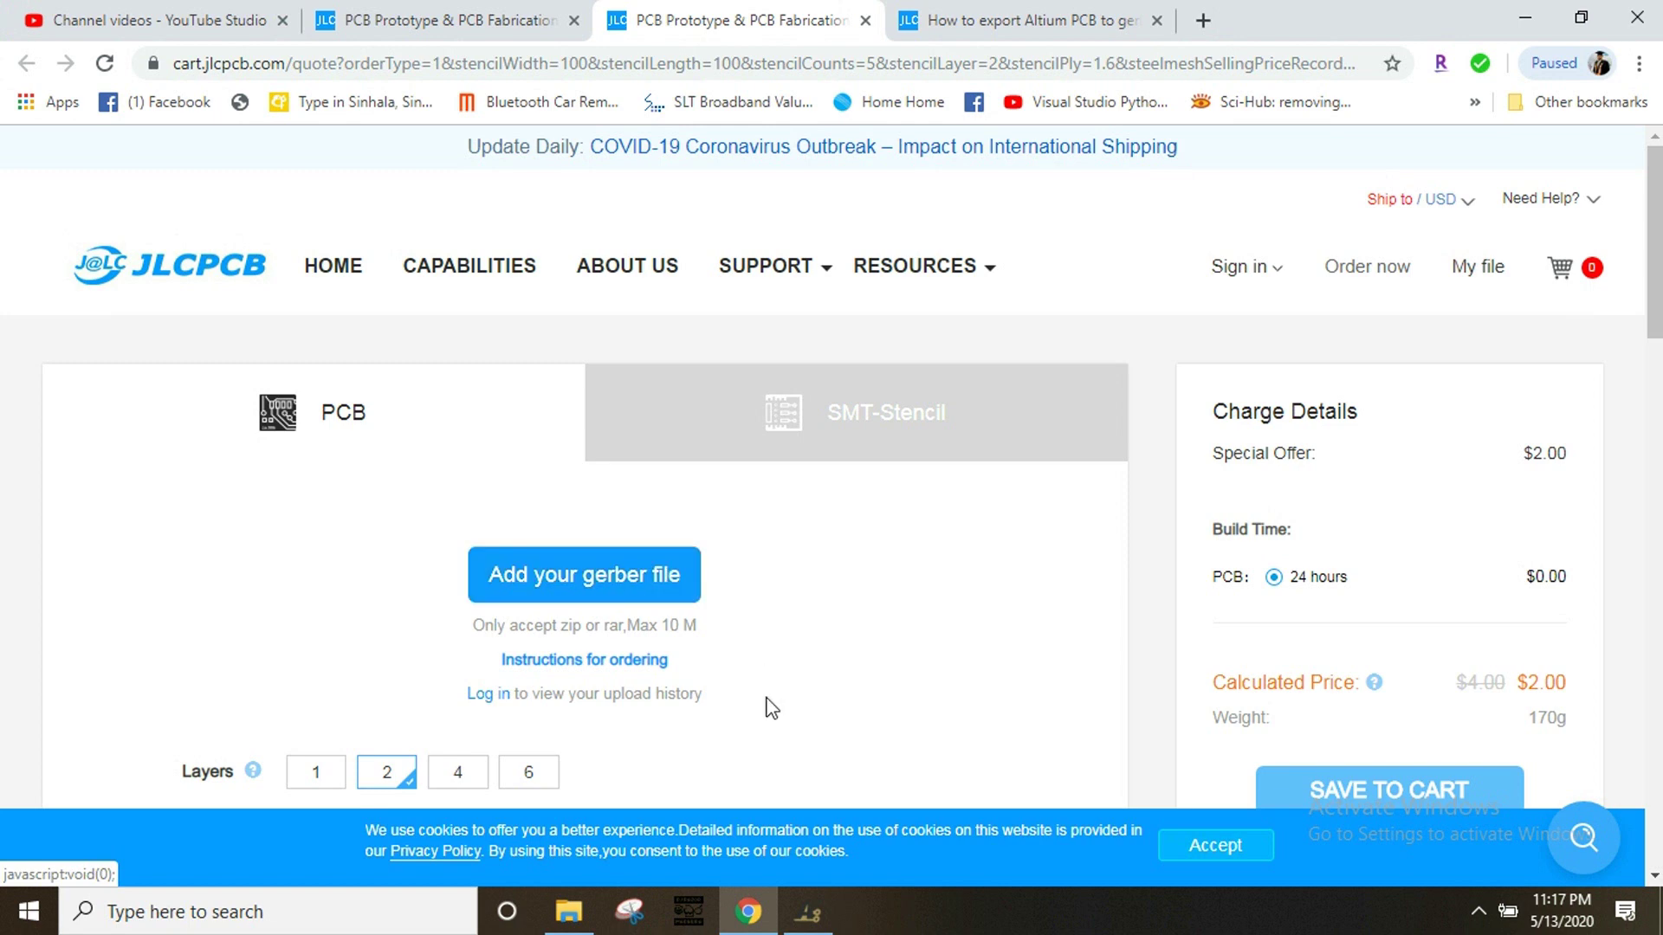
left_click(812, 922)
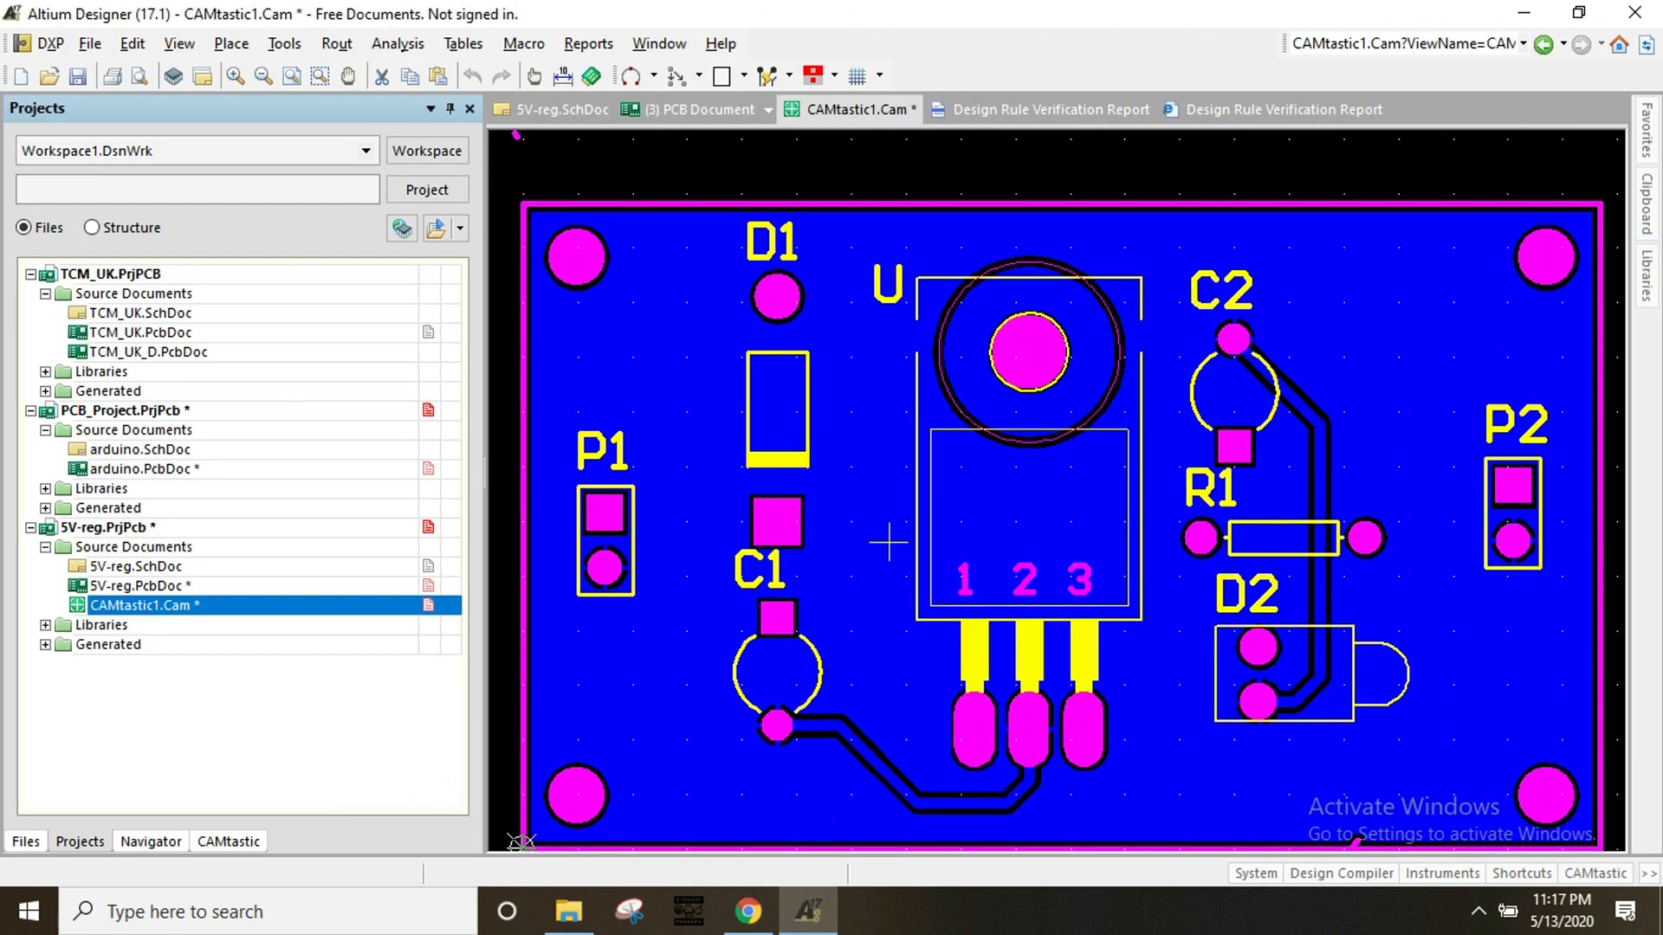